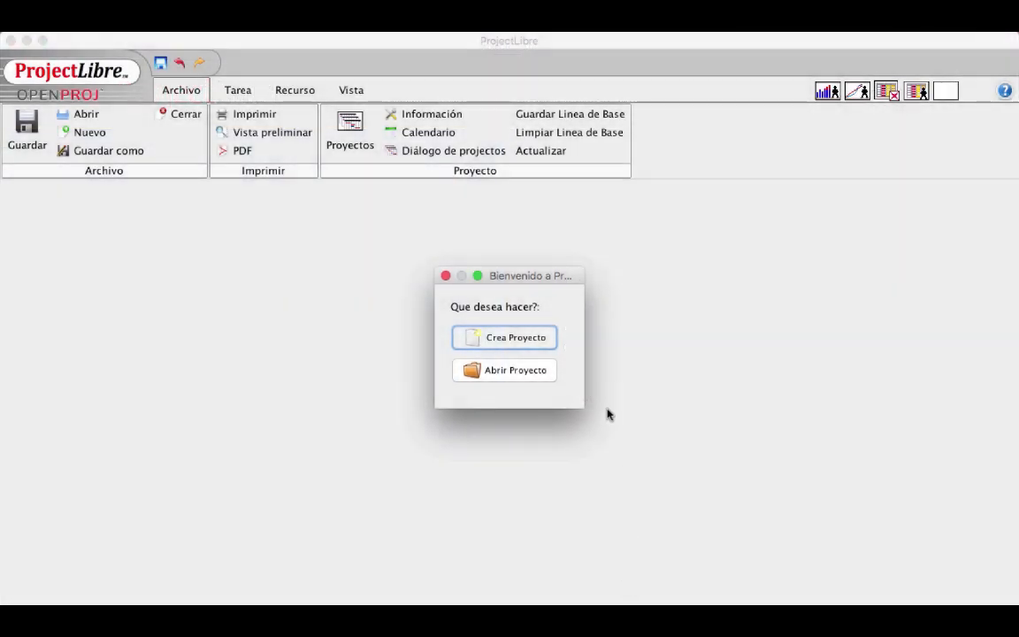
# Create a new project named Cortometraje with 'admin' as the administrator
pyautogui.click(532, 344)
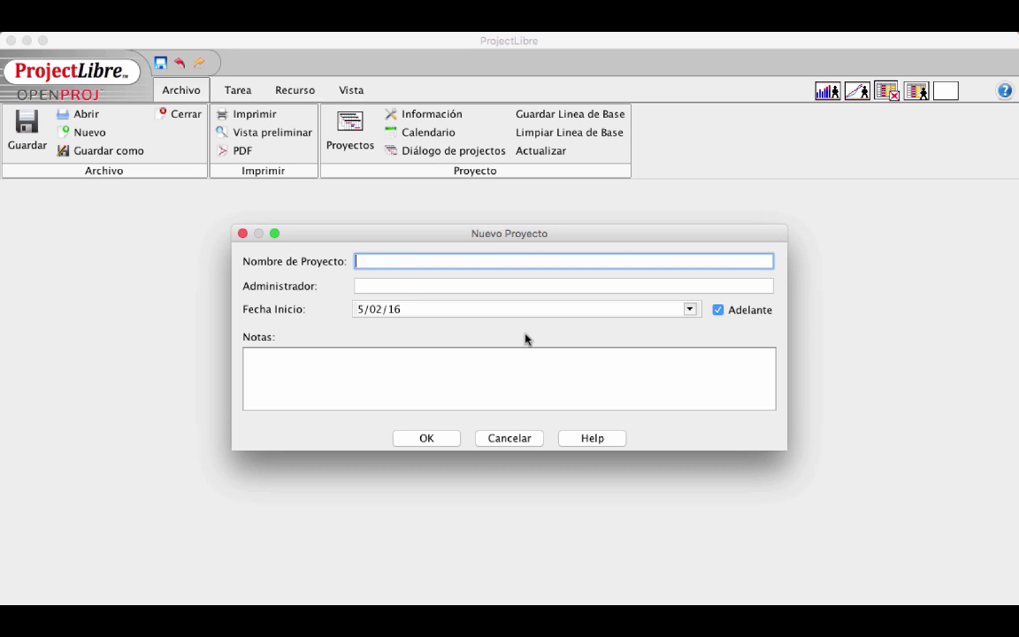
pyautogui.write('Cortometraje')
pyautogui.click(426, 286)
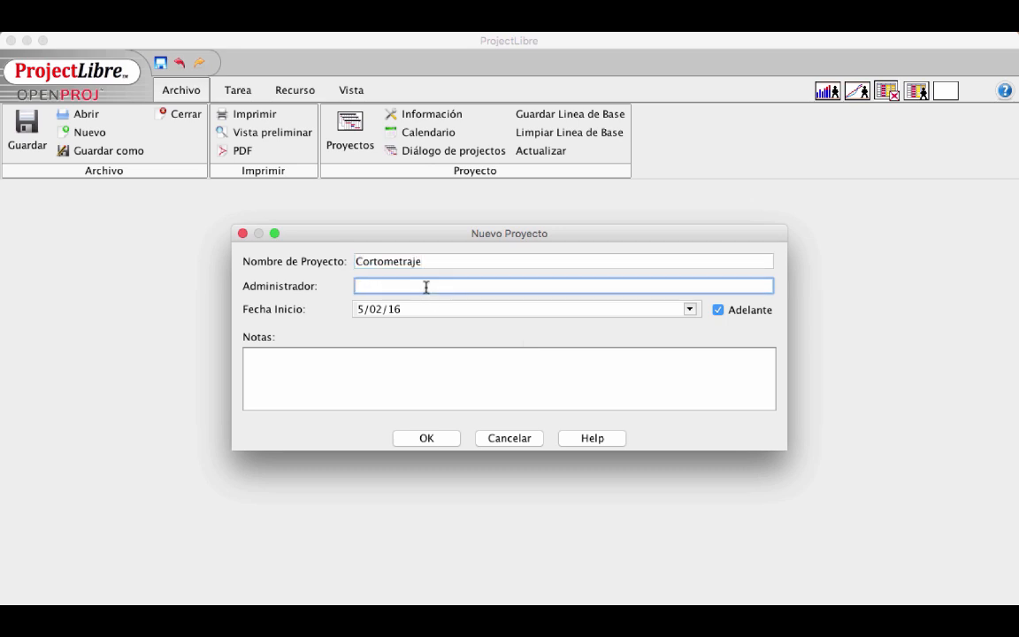
pyautogui.write('admin')
pyautogui.click(428, 439)
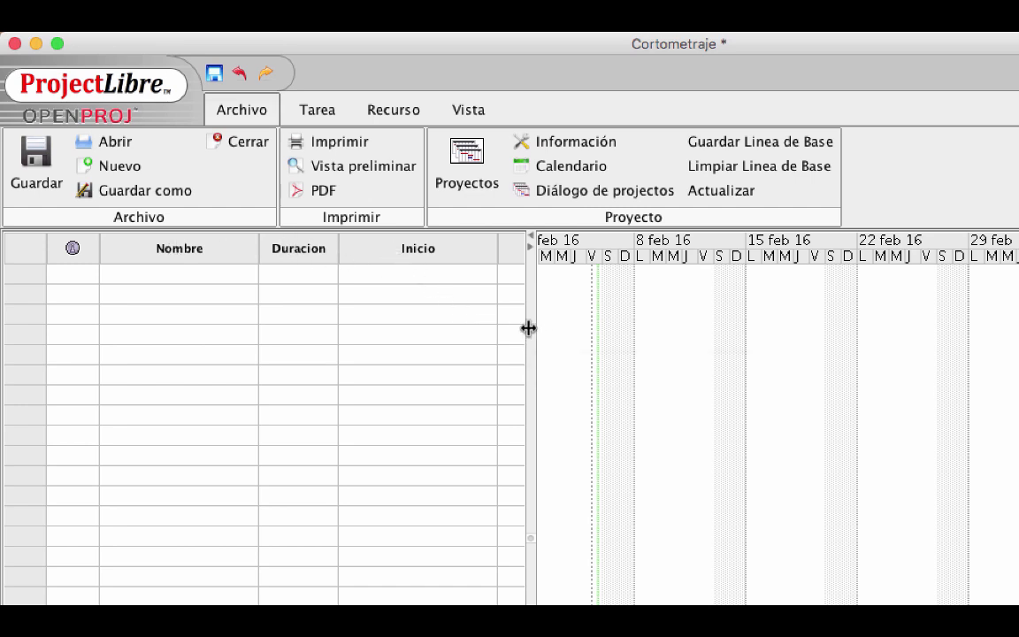
# Widen the task table to show Terminado and Predecesores, then give the Gantt chart slightly more room
pyautogui.moveTo(528, 328); pyautogui.dragTo(799, 366)
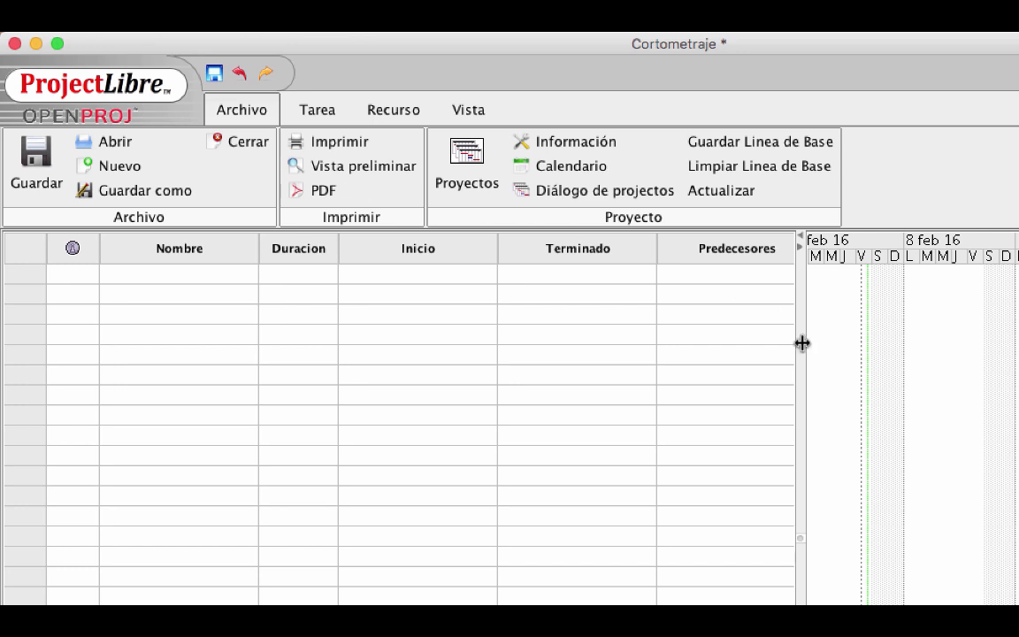
pyautogui.moveTo(800, 343); pyautogui.dragTo(758, 371)
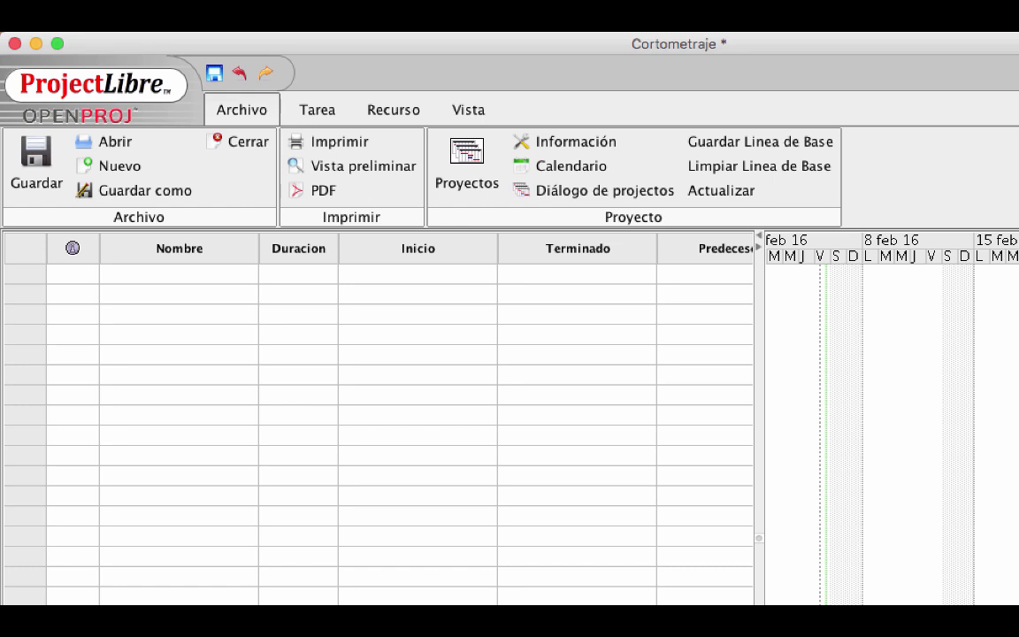
# Enter the phase tasks PRE-PRODUCCIÒN, RODAJE, POSTPRODUCCIÒN and EXHIBICIÒN in the Nombre column
pyautogui.click(161, 273)
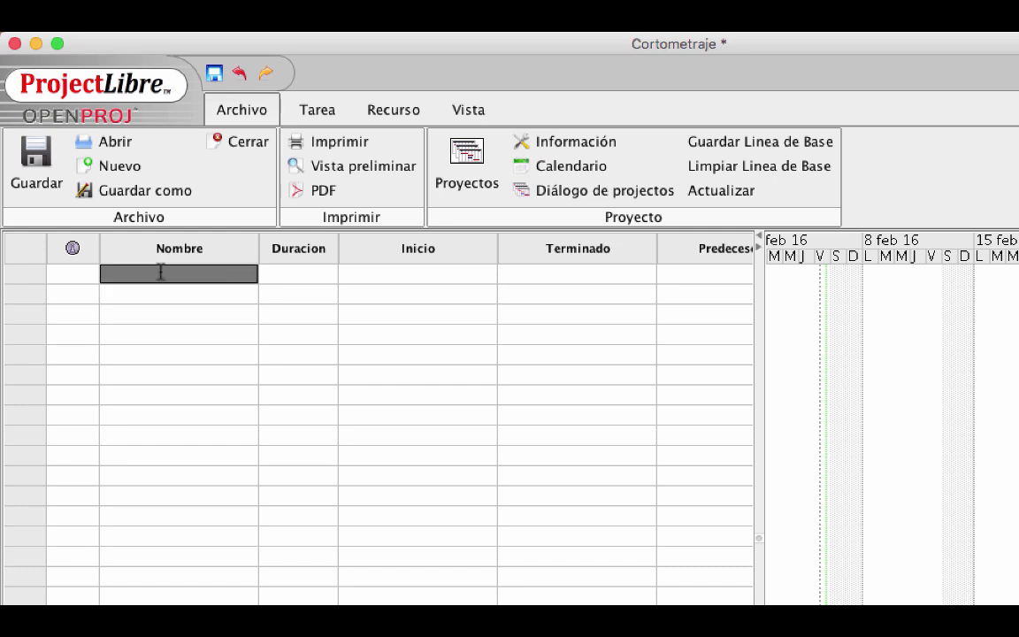
pyautogui.write('PRE-PRODUCCI')
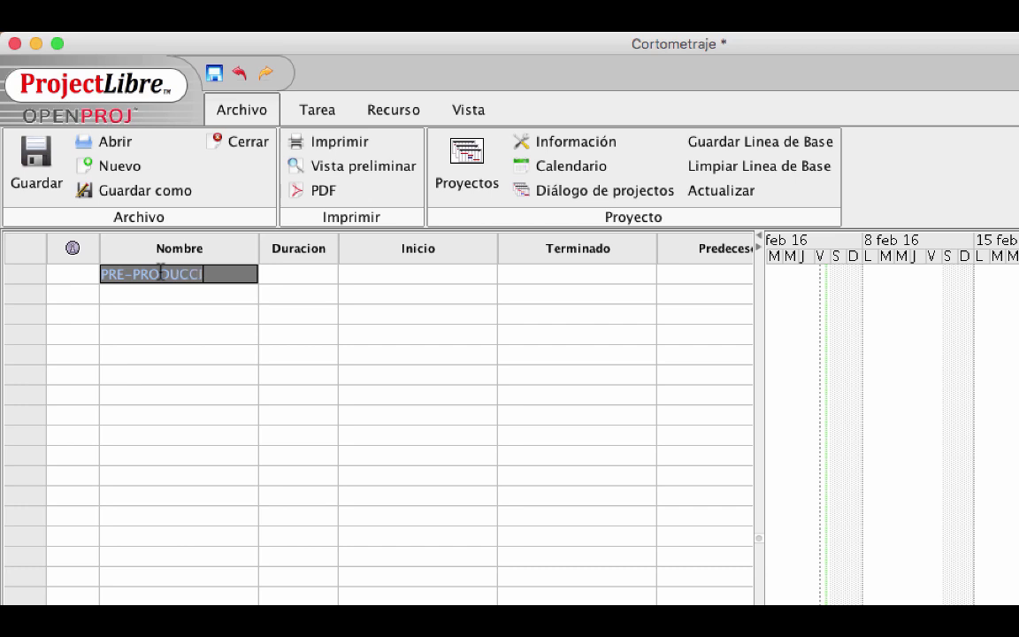
pyautogui.write('ÓN')
pyautogui.press('Return')
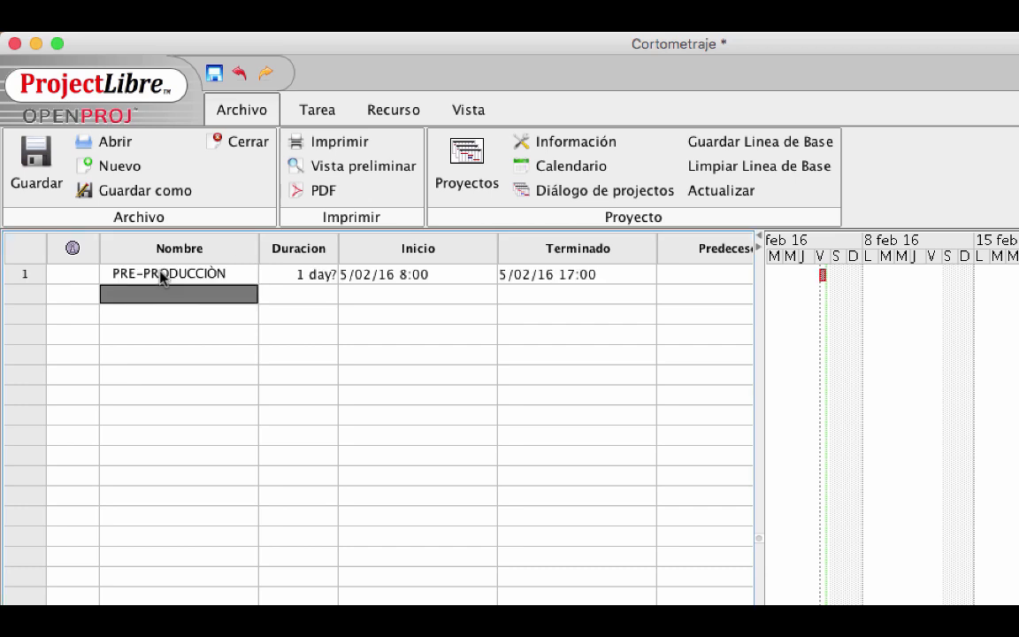
pyautogui.write('RODAJE')
pyautogui.press('Return')
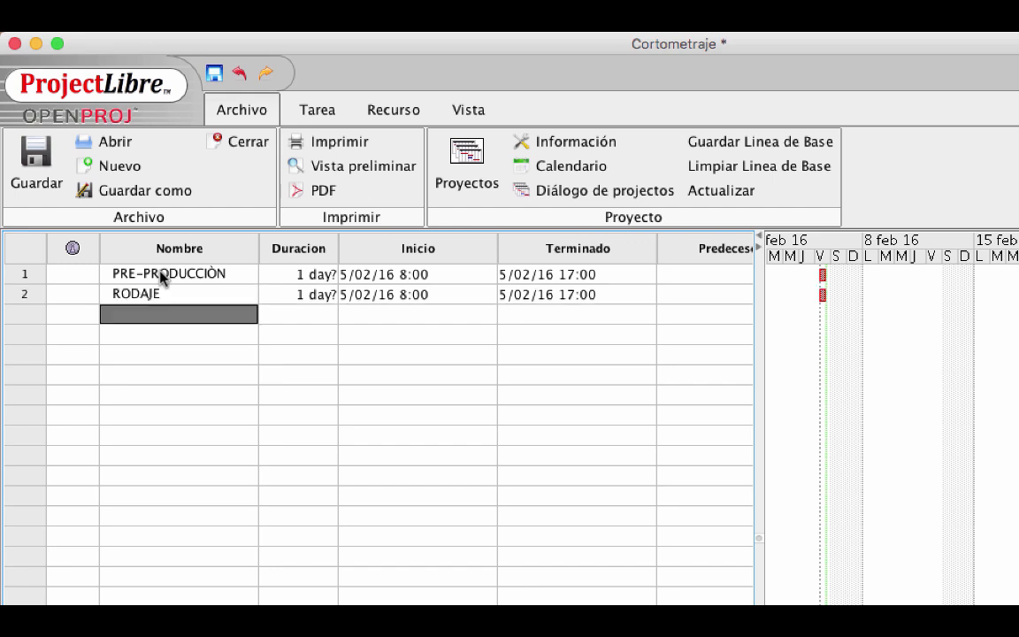
pyautogui.write('POSTPRODUCCI')
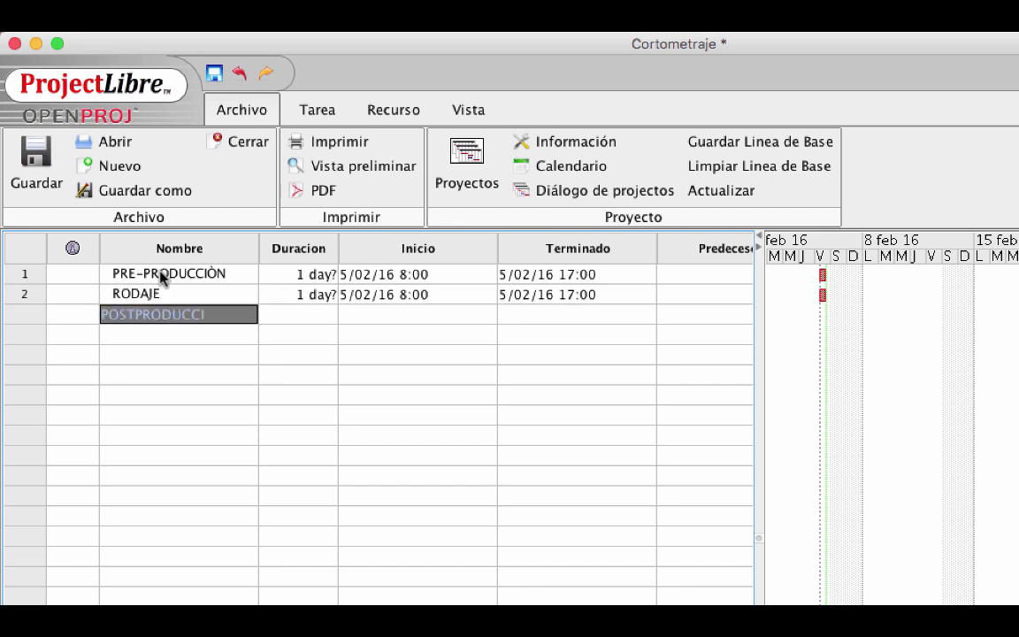
pyautogui.write('ÒN')
pyautogui.press('Return')
pyautogui.write('EXHIBICIÒN')
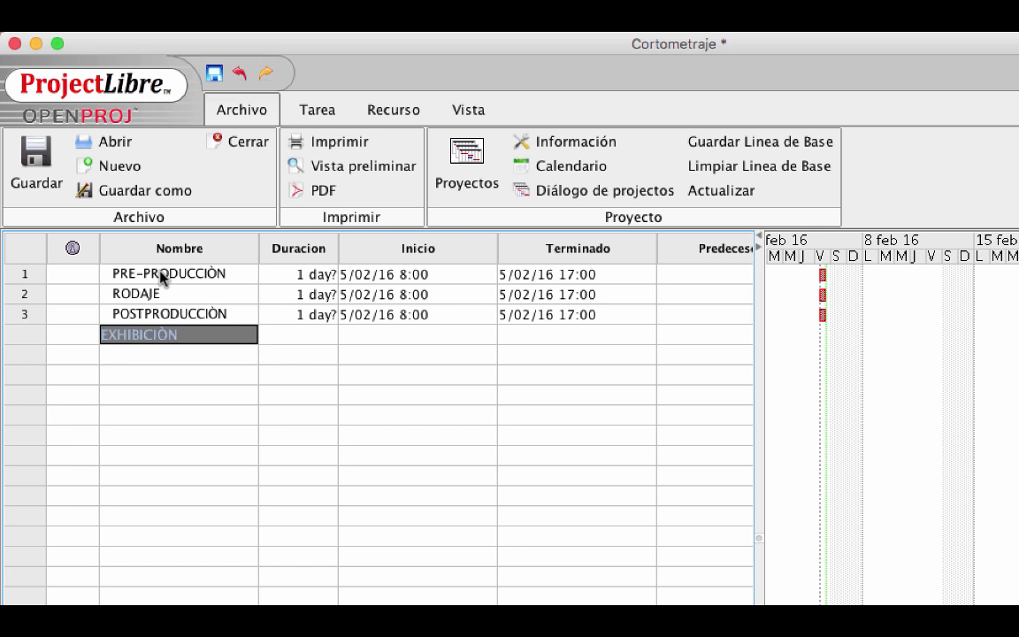
pyautogui.press('Return')
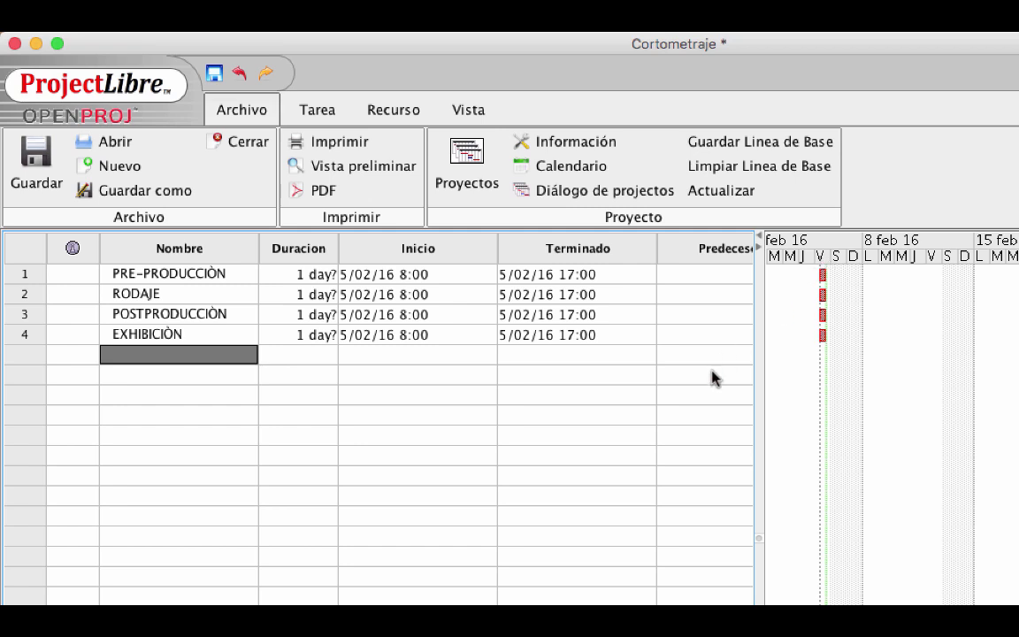
# Select RODAJE and insert four blank task rows above it
pyautogui.click(26, 295)
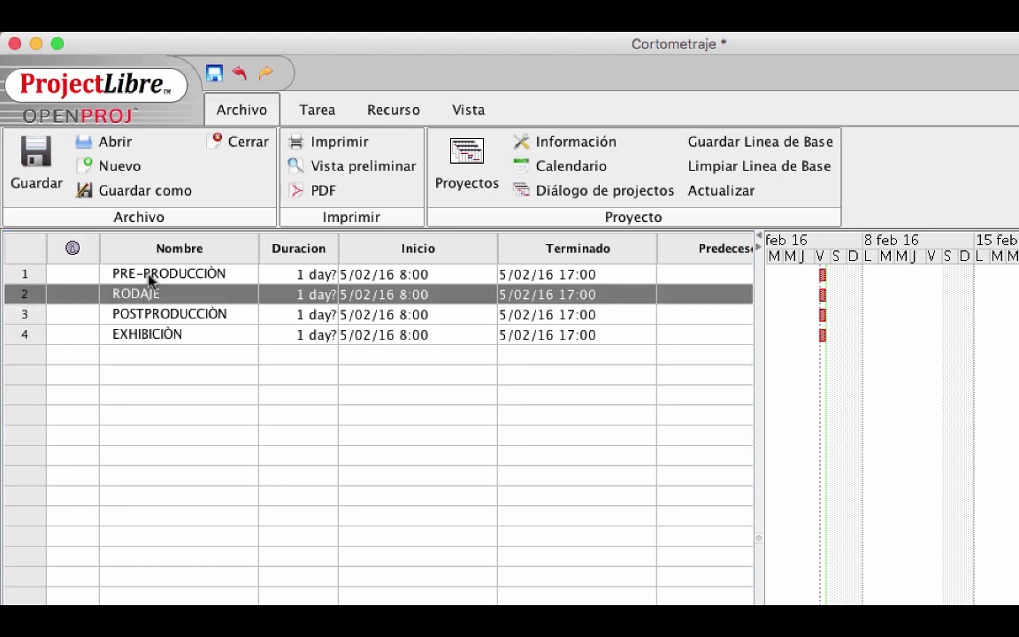
pyautogui.click(318, 112)
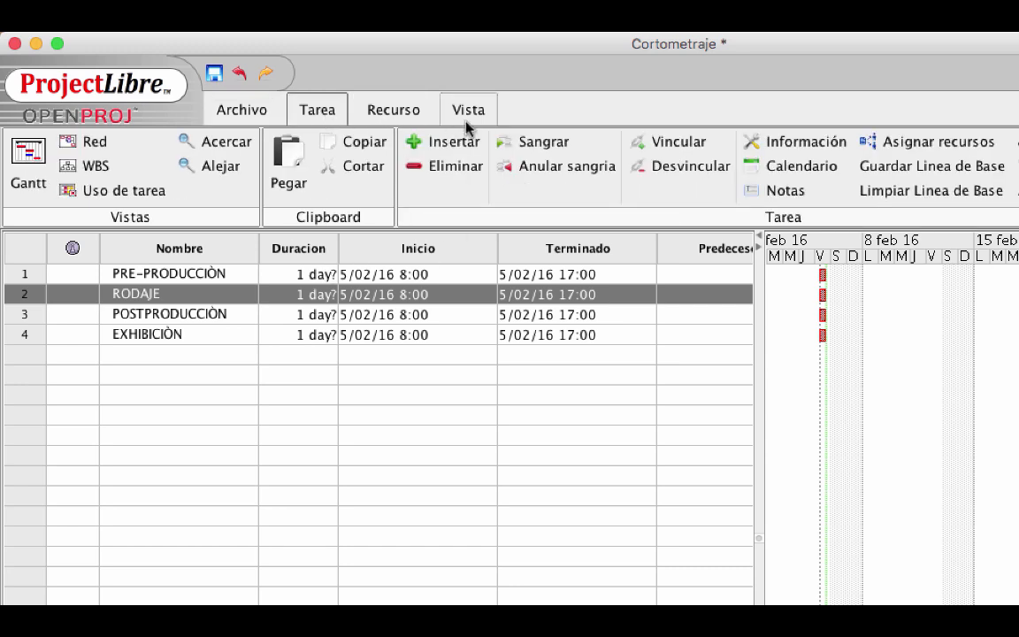
pyautogui.rightClick(451, 146)
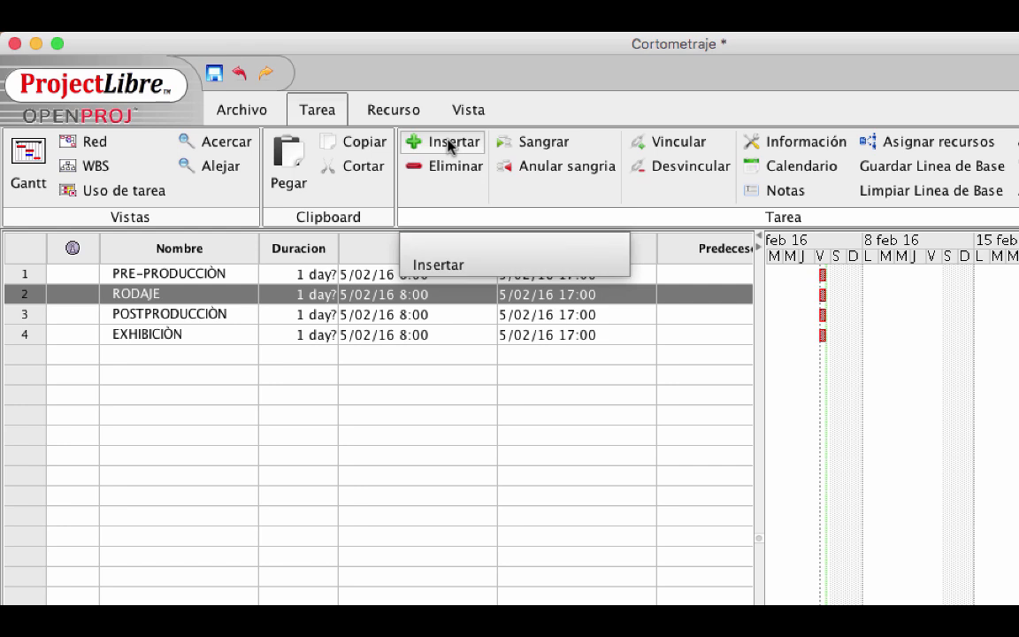
pyautogui.click(451, 143)
pyautogui.click(451, 143)
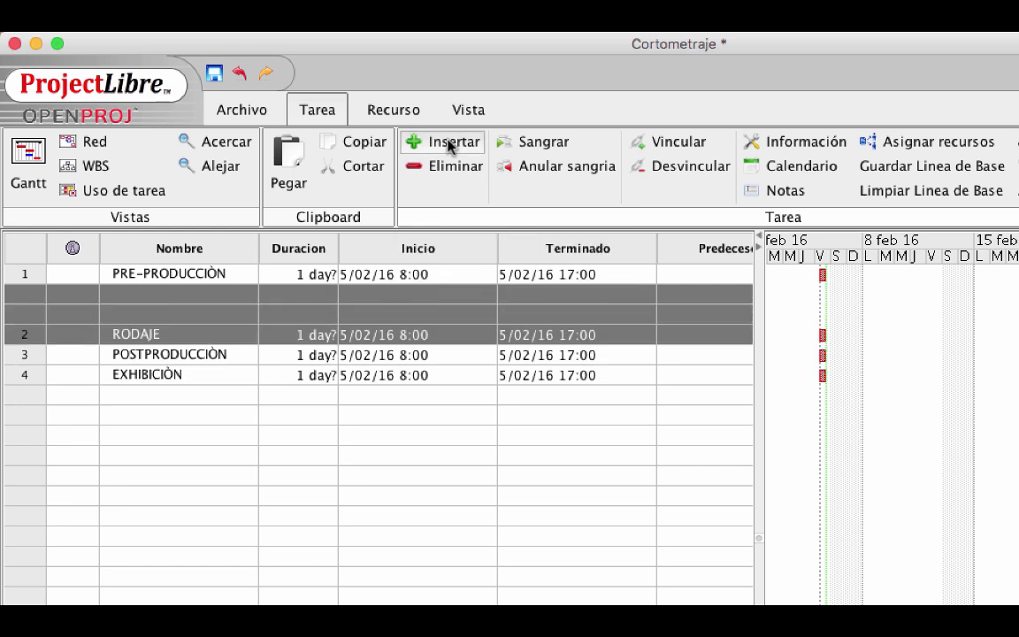
pyautogui.click(449, 144)
pyautogui.click(449, 143)
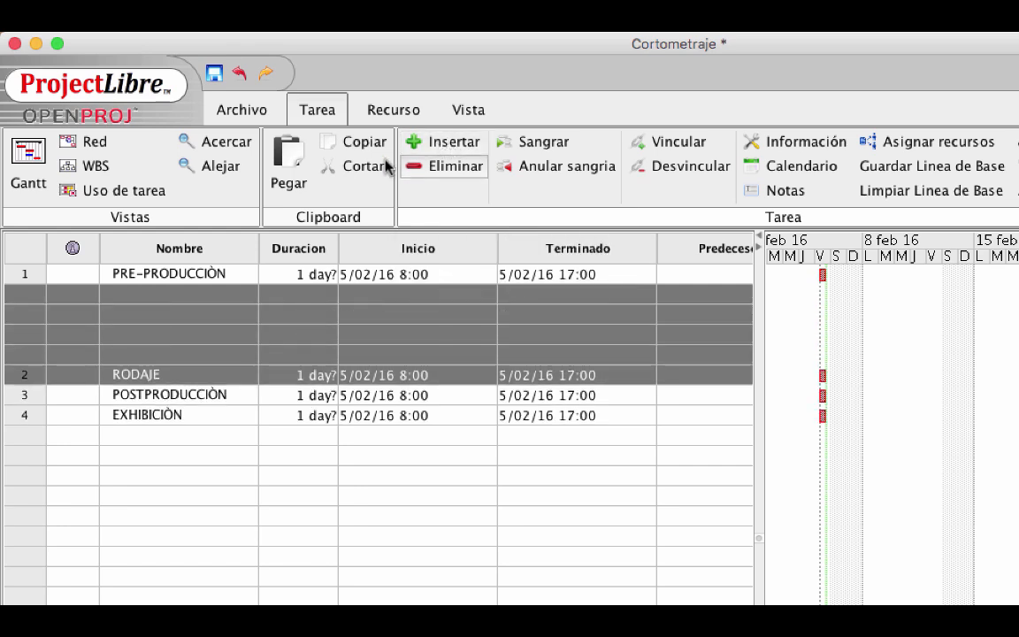
pyautogui.click(176, 292)
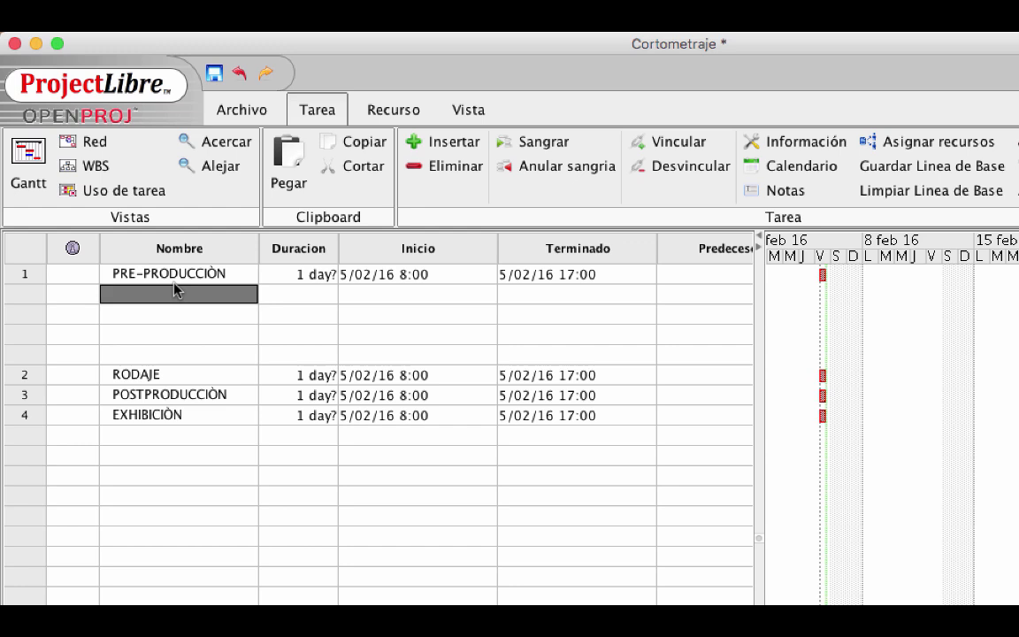
# Fill the blank rows with Guiòn, Valoraciòn de los recursos, Designaciòn de equipos and Guiòn tècnico
pyautogui.write('Cuión')
pyautogui.press('Return')
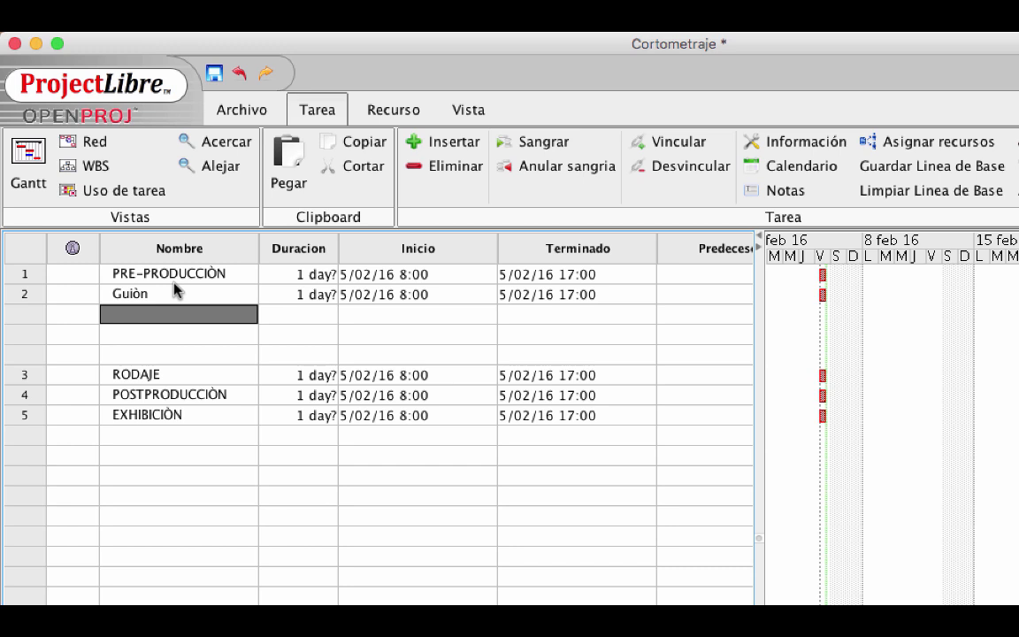
pyautogui.write('oración de los recursos')
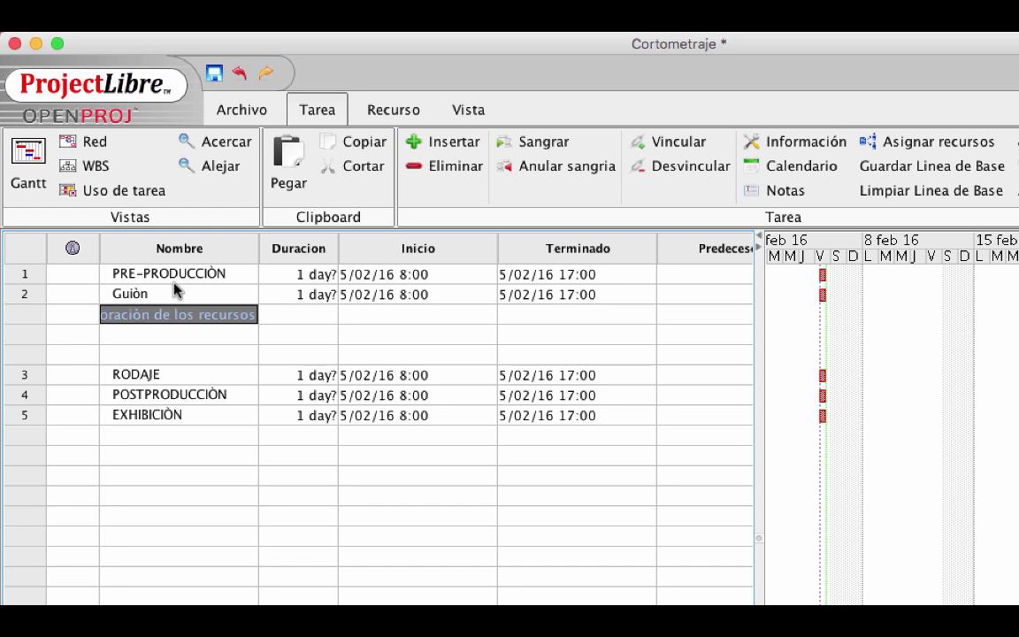
pyautogui.press('Return')
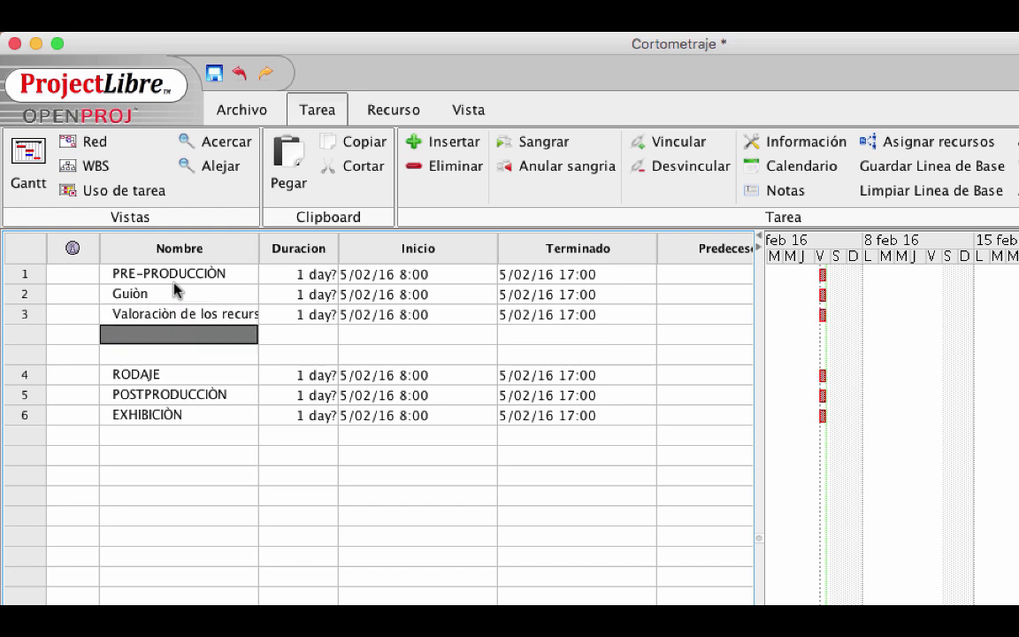
pyautogui.write('Designaciòn de equipos de trabajo')
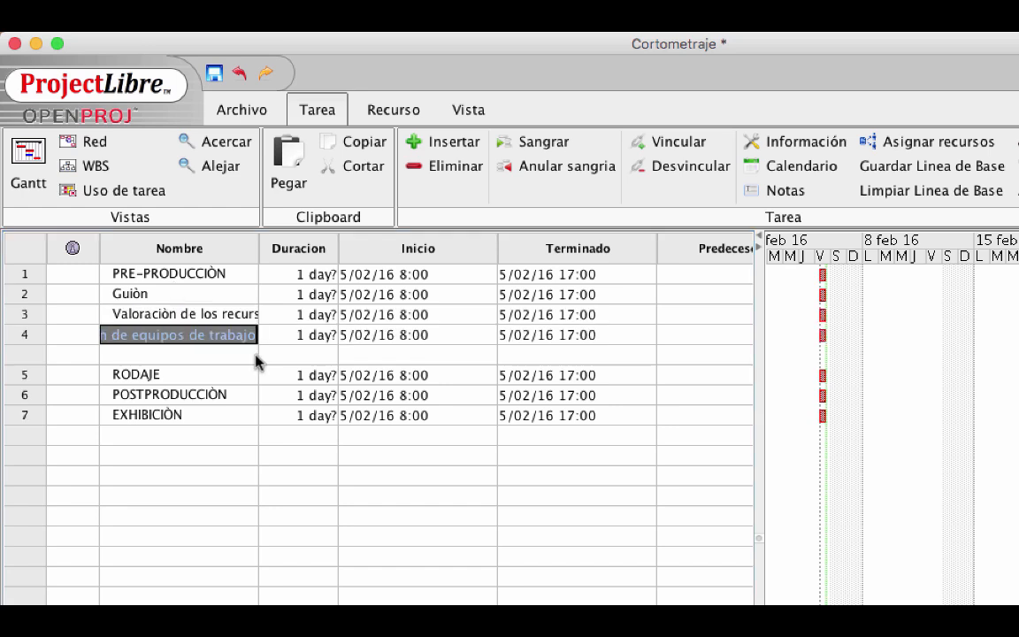
pyautogui.press('Return')
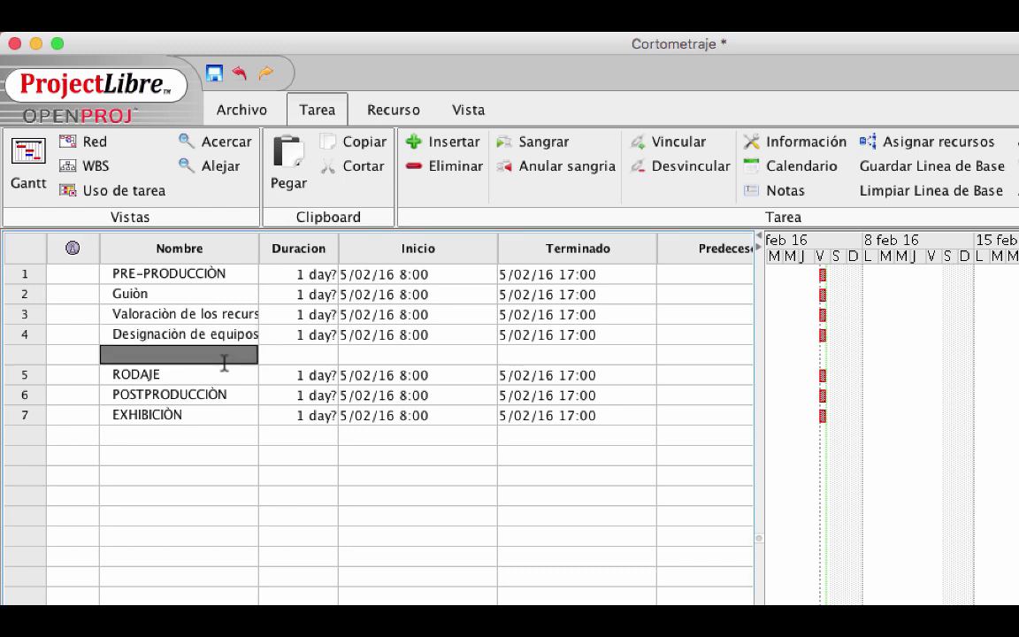
pyautogui.write('Guiòn tecnico')
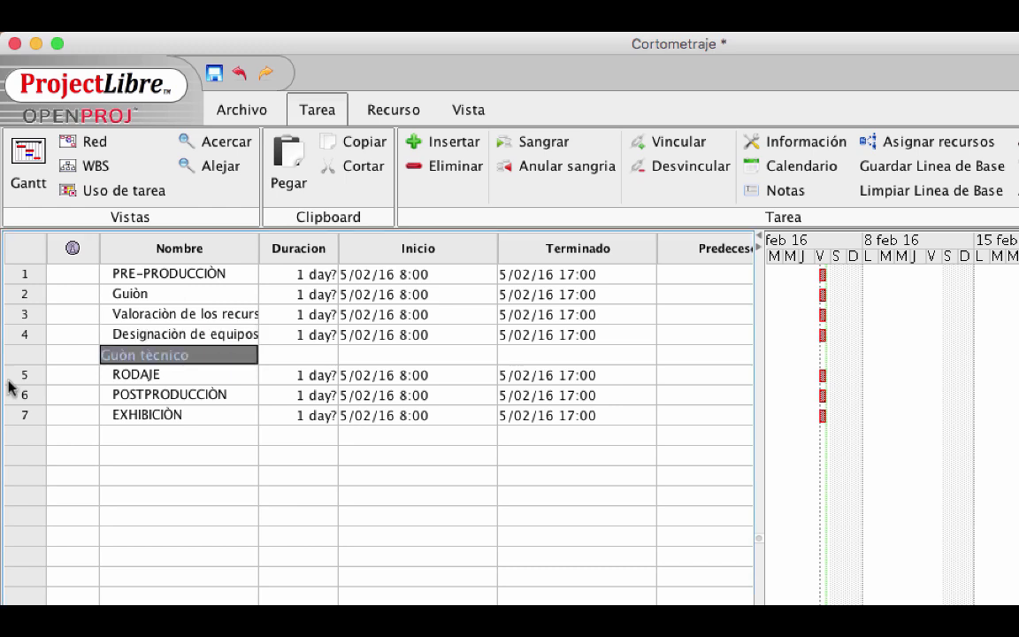
pyautogui.press('Return')
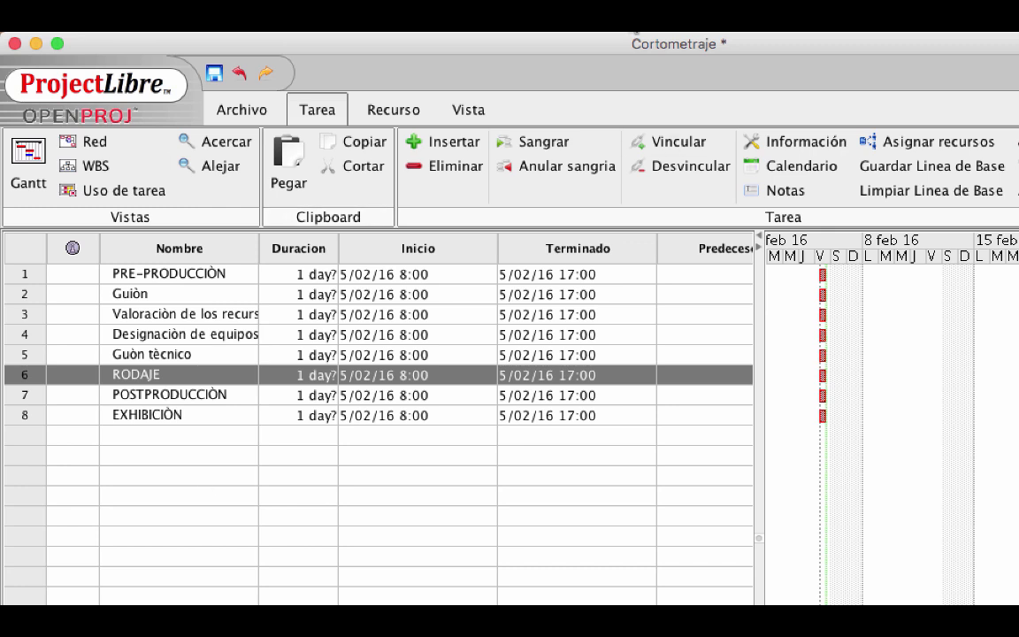
# Add the Storyboardy task in the next empty row before RODAJE
pyautogui.click(130, 372)
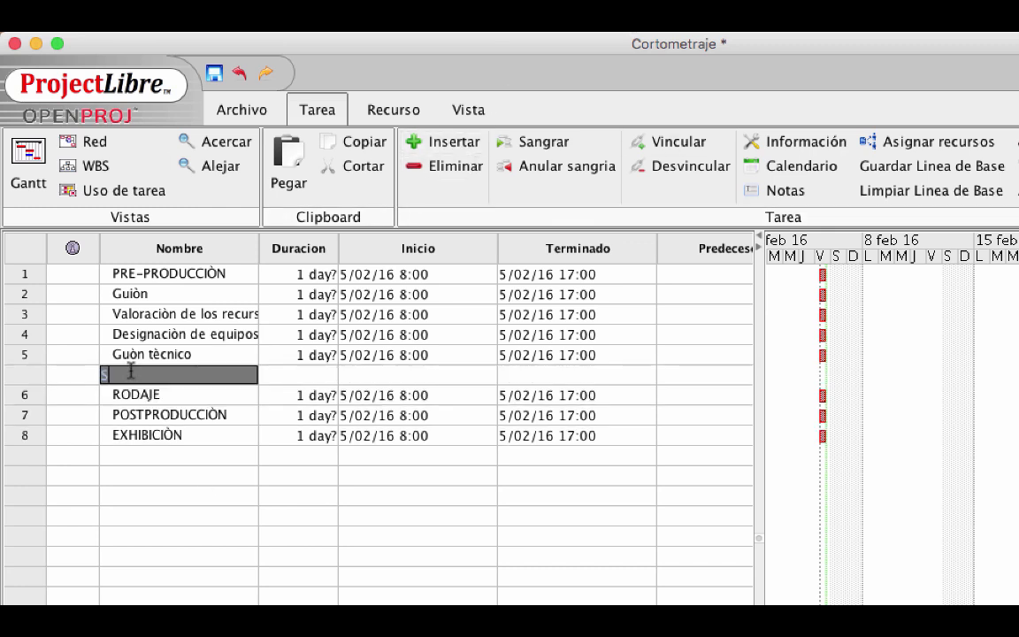
pyautogui.write('Storyboardy')
pyautogui.press('Return')
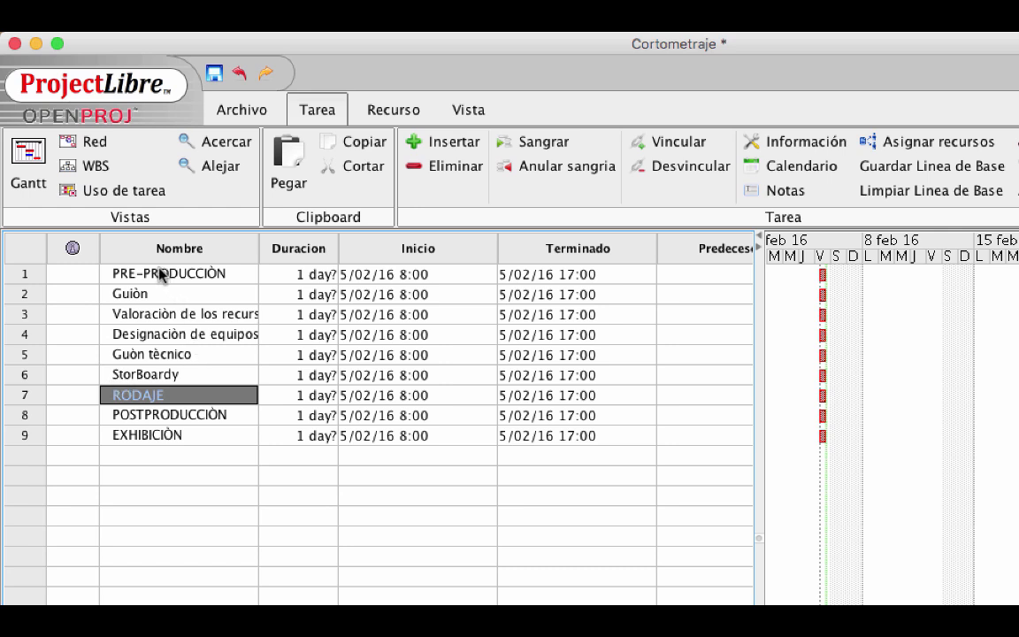
# Indent rows 2–6, Guiòn through Storyboardy, under PRE-PRODUCCIÒN
pyautogui.click(23, 295)
pyautogui.moveTo(23, 299); pyautogui.dragTo(15, 372)
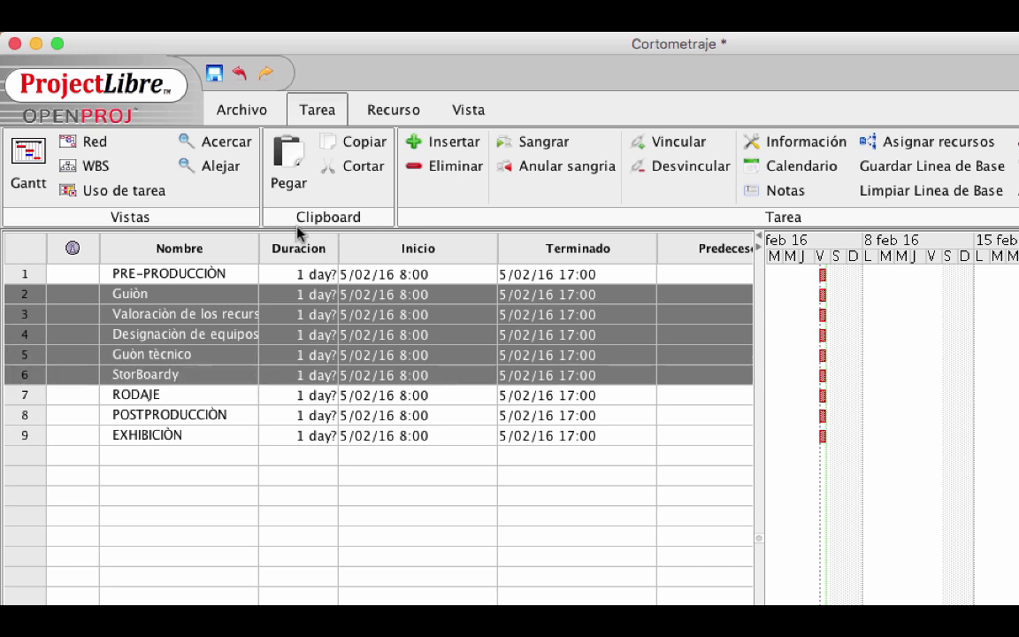
pyautogui.click(538, 146)
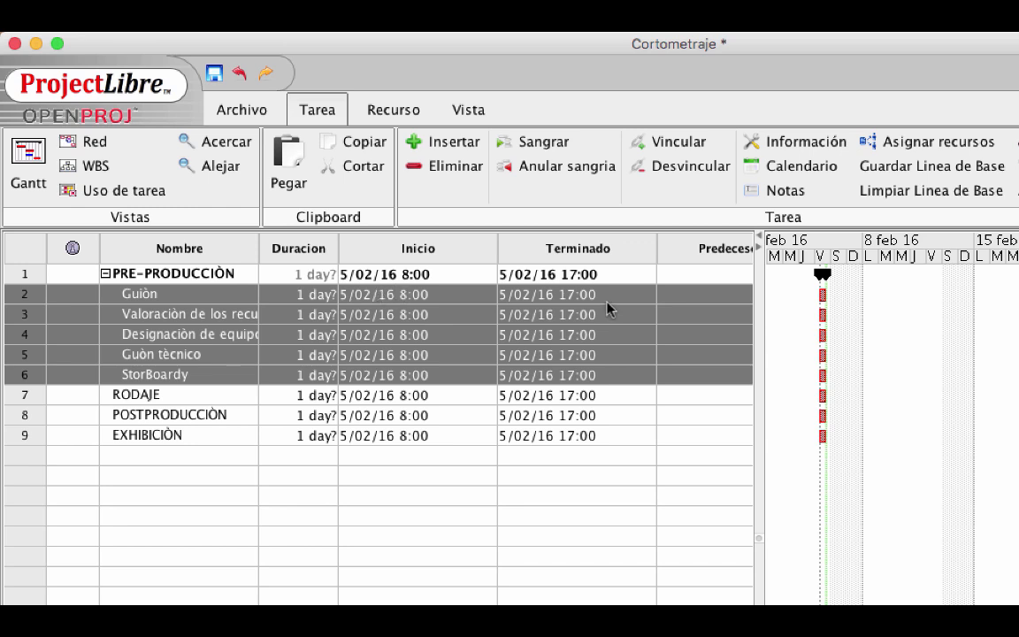
pyautogui.click(105, 274)
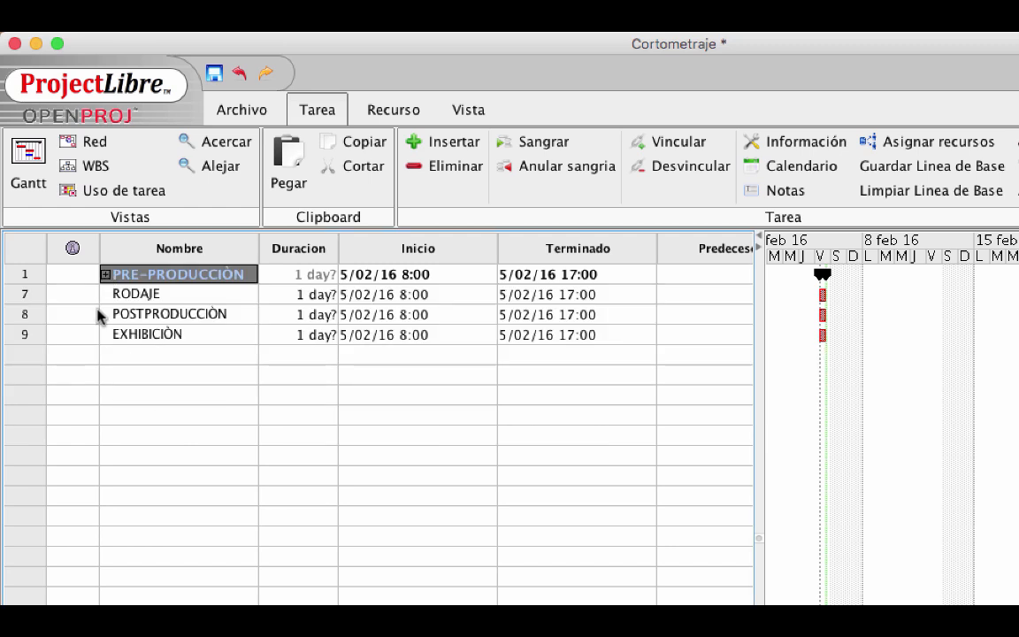
pyautogui.click(105, 274)
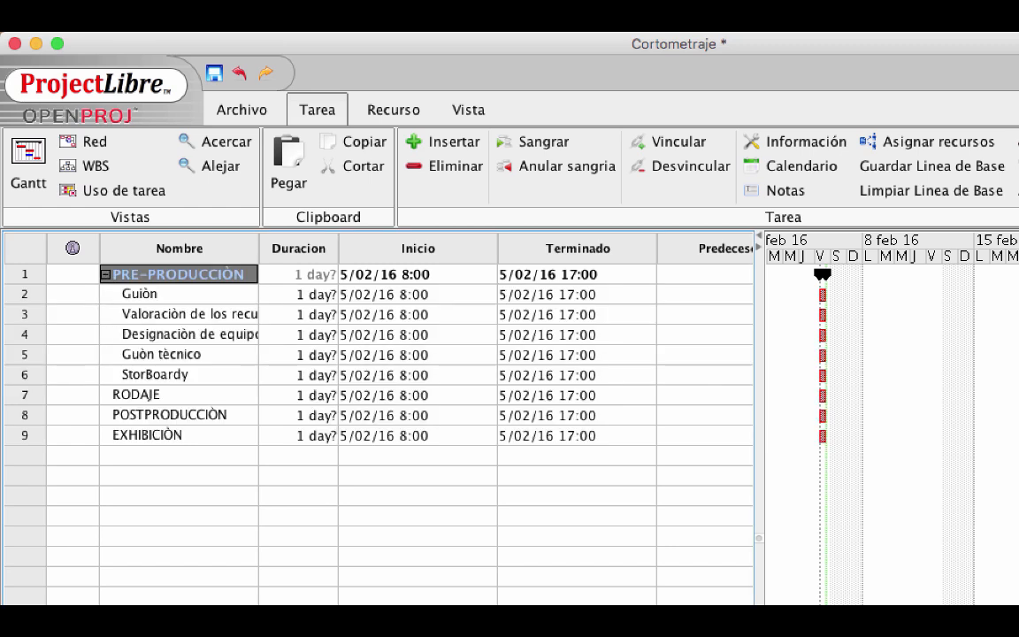
pyautogui.click(312, 296)
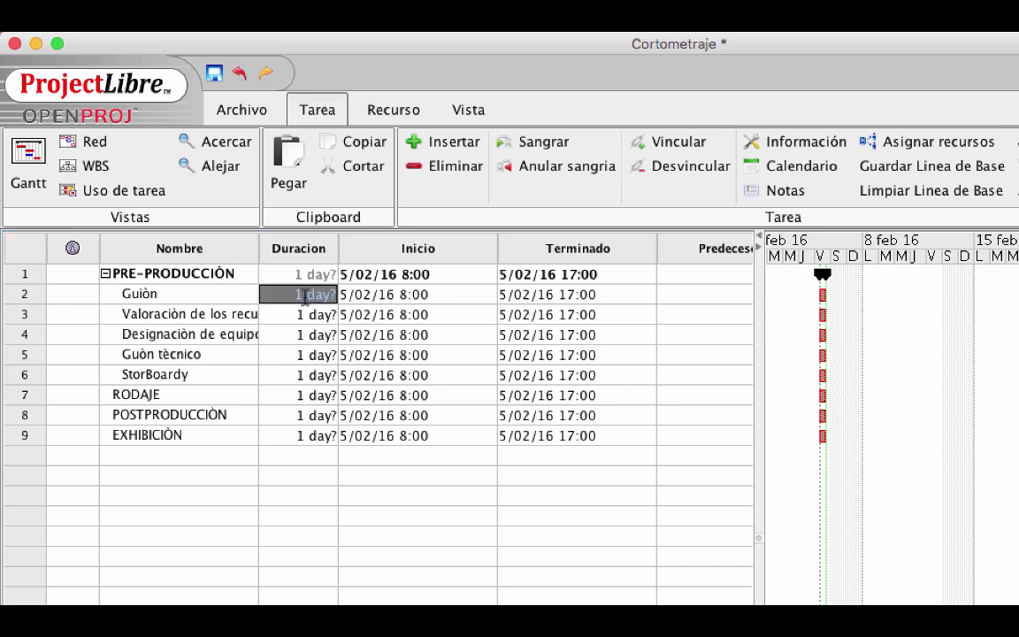
# Set durations: Guiòn 5 days, tasks 3 and 4 one day, Guiòn tècnico 5 days, Storyboardy 3 weeks
pyautogui.write('1 s')
pyautogui.press('Return')
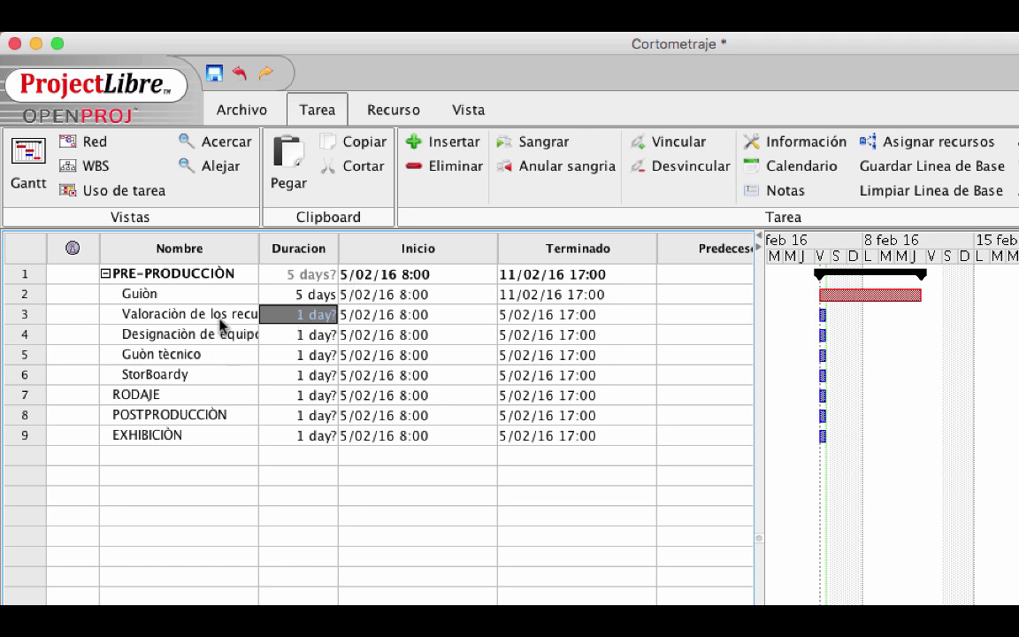
pyautogui.write('1d')
pyautogui.press('Return')
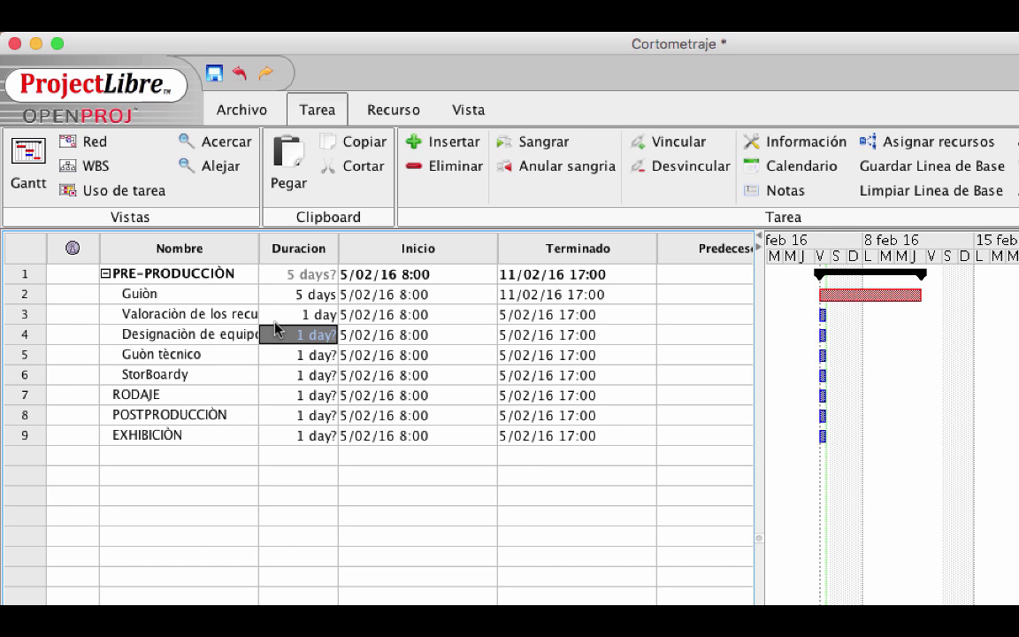
pyautogui.write('1')
pyautogui.press('Return')
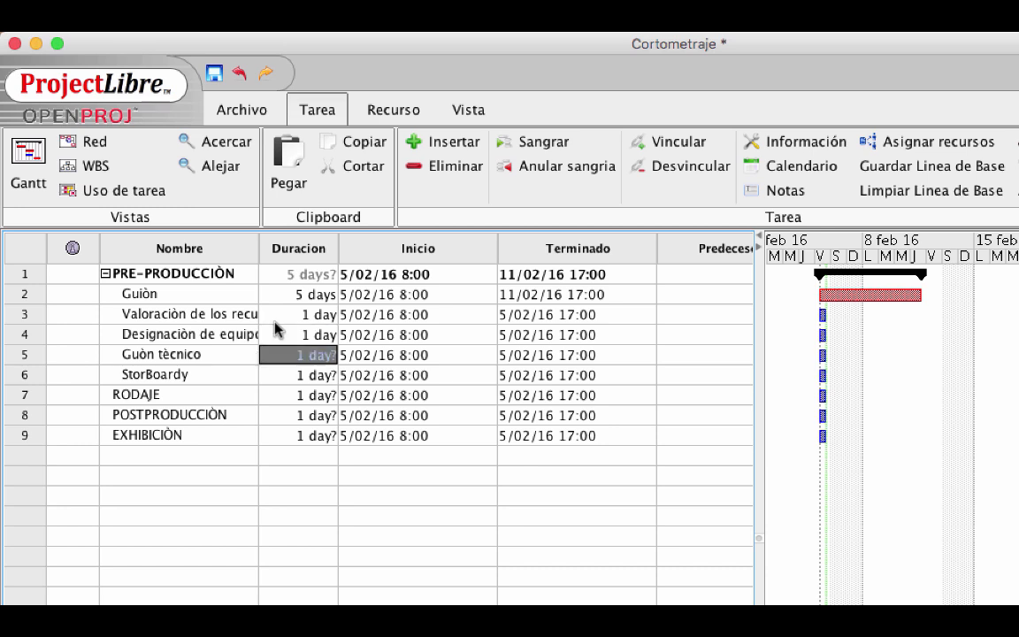
pyautogui.write('1s')
pyautogui.press('Return')
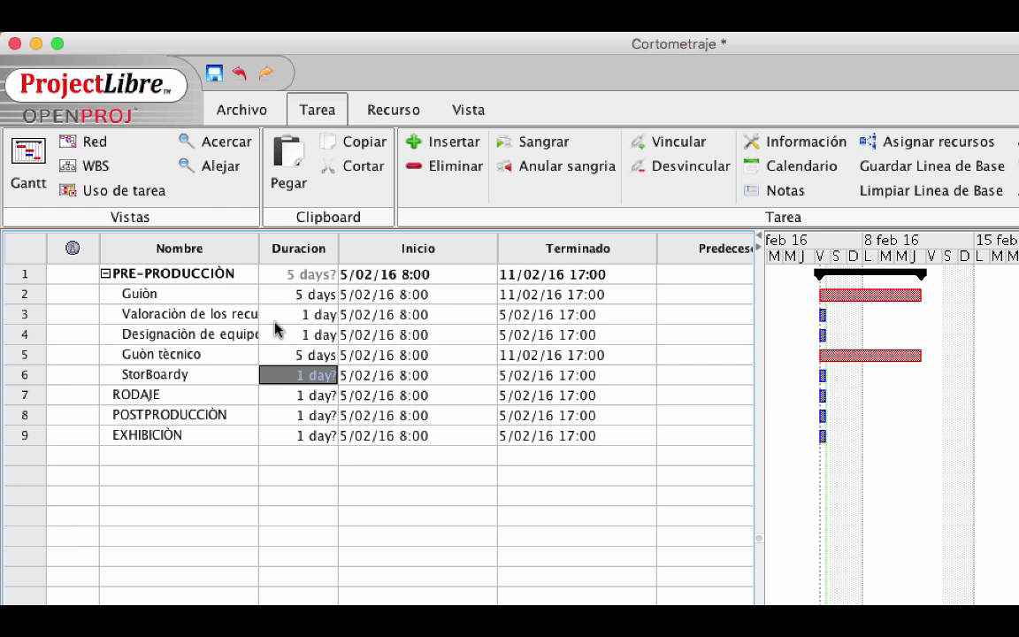
pyautogui.write('3w')
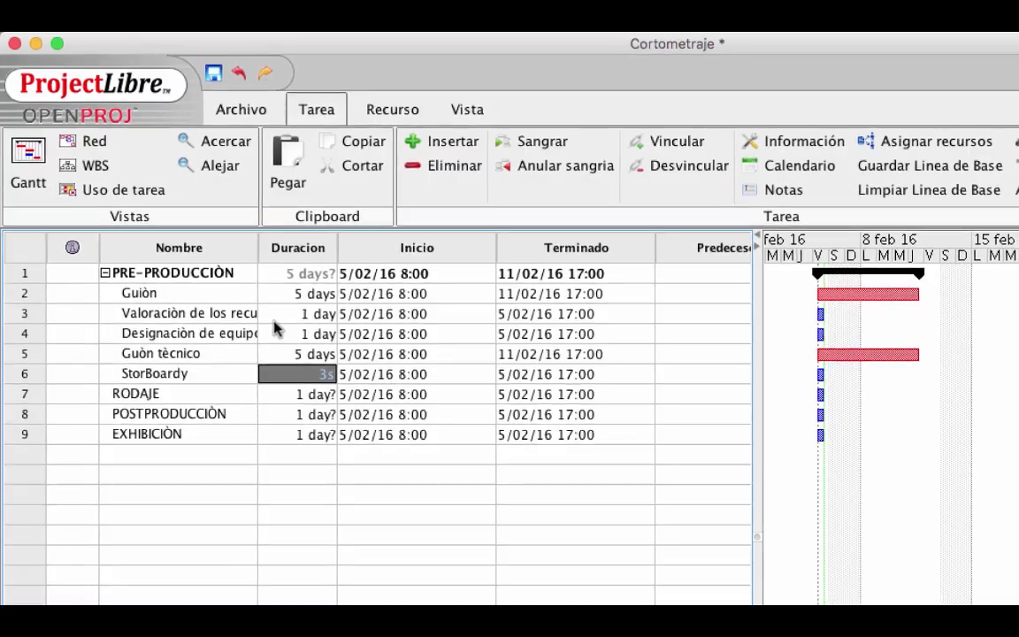
pyautogui.press('Return')
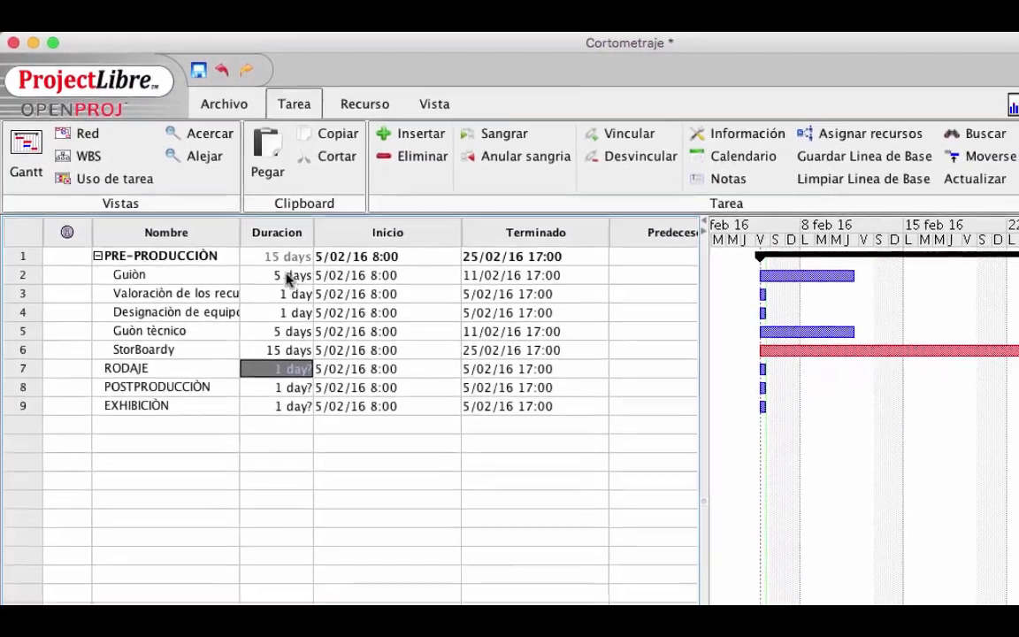
pyautogui.press('Left')
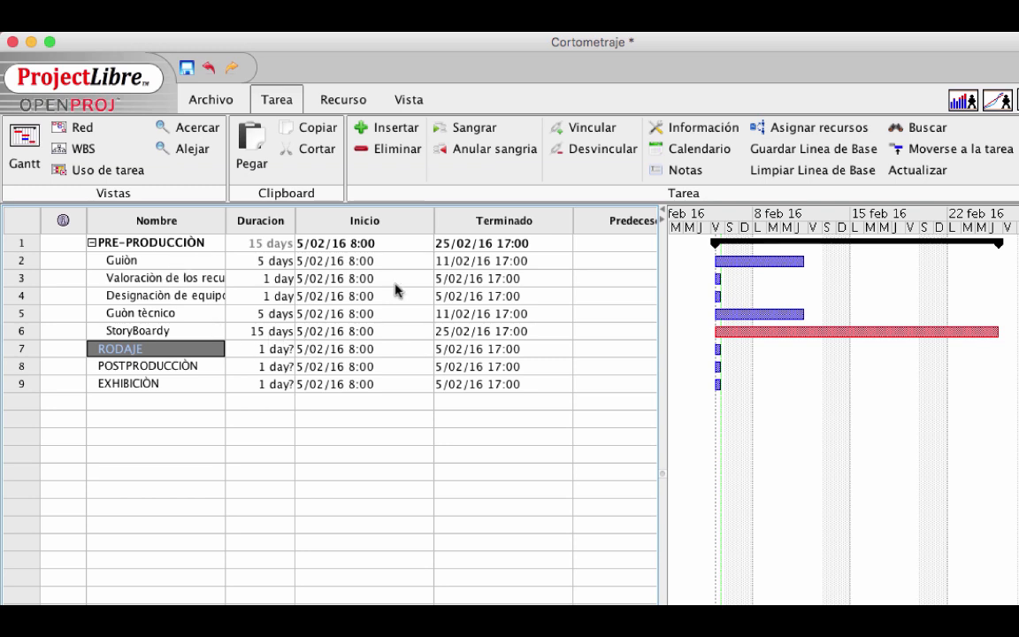
# Link Guiòn→task 3, task 3→task 4, Guiòn→Guiòn tècnico and Guiòn tècnico→StoryBoardy in the Gantt chart
pyautogui.moveTo(750, 268); pyautogui.dragTo(718, 280)
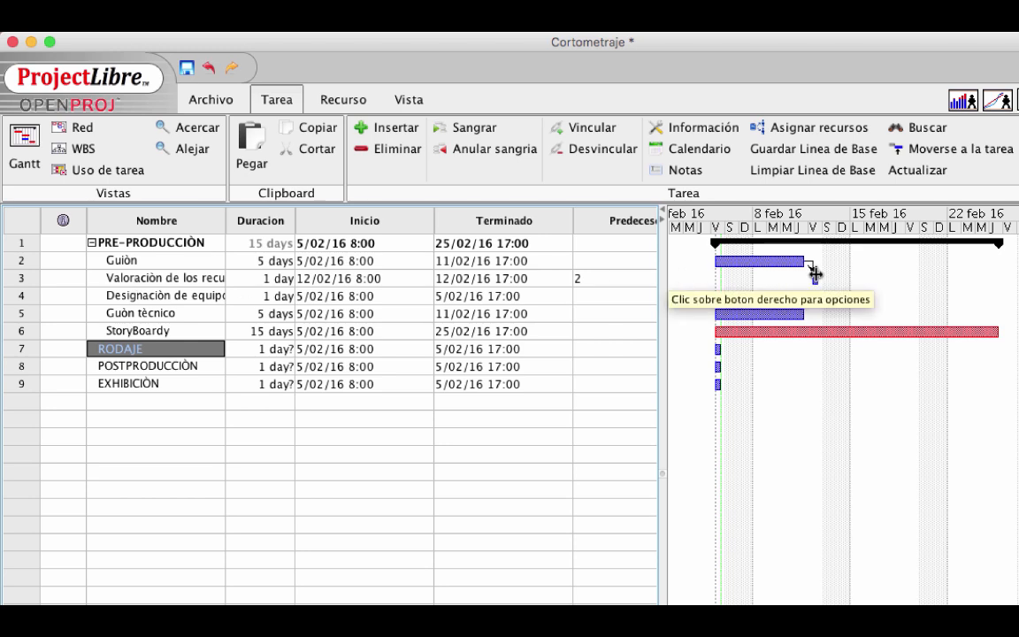
pyautogui.moveTo(813, 273)
pyautogui.mouseDown()
pyautogui.moveTo(787, 319)
pyautogui.moveTo(718, 298)
pyautogui.mouseUp()
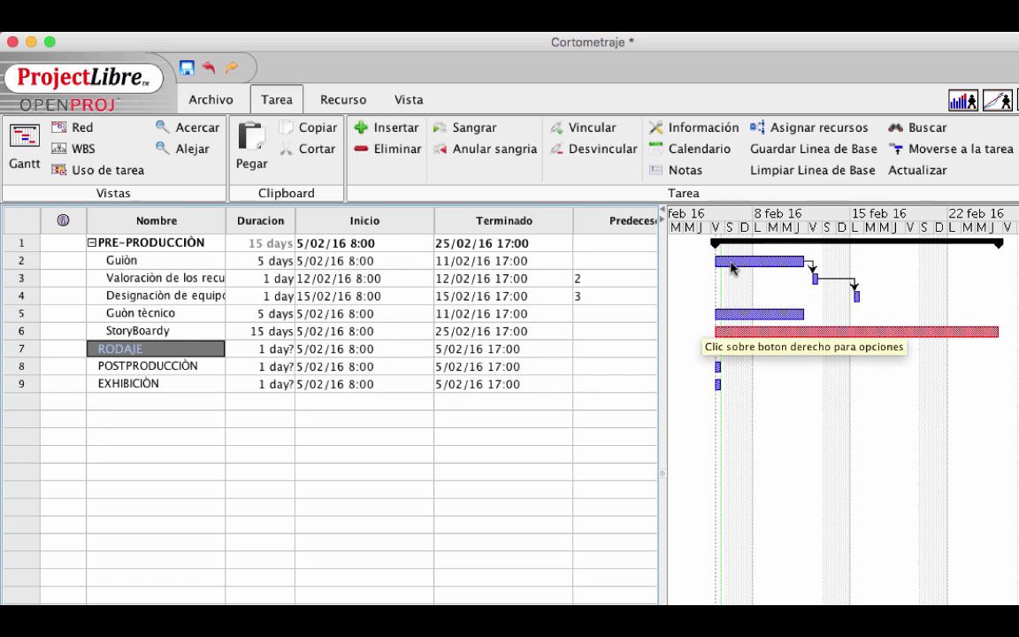
pyautogui.moveTo(731, 268); pyautogui.dragTo(723, 316)
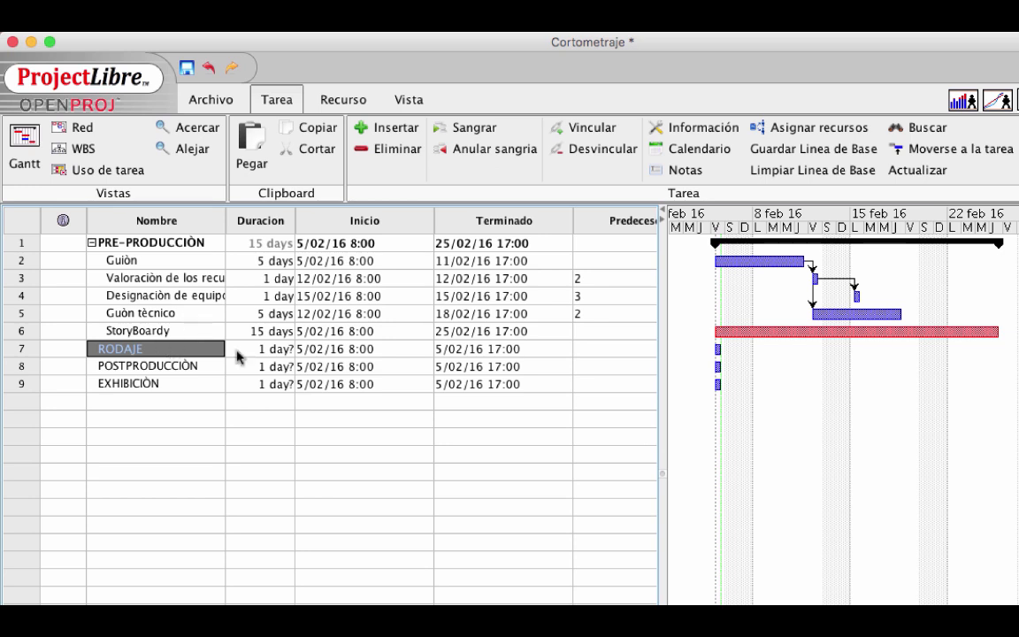
pyautogui.moveTo(855, 316); pyautogui.dragTo(854, 333)
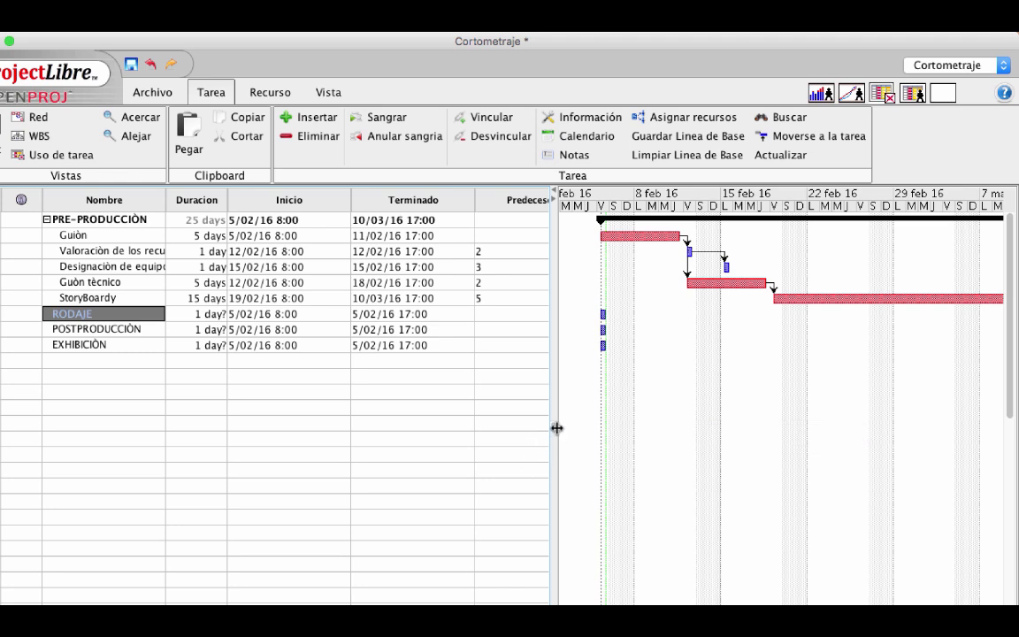
# Widen the Gantt chart pane to show later dates
pyautogui.moveTo(556, 428); pyautogui.dragTo(448, 417)
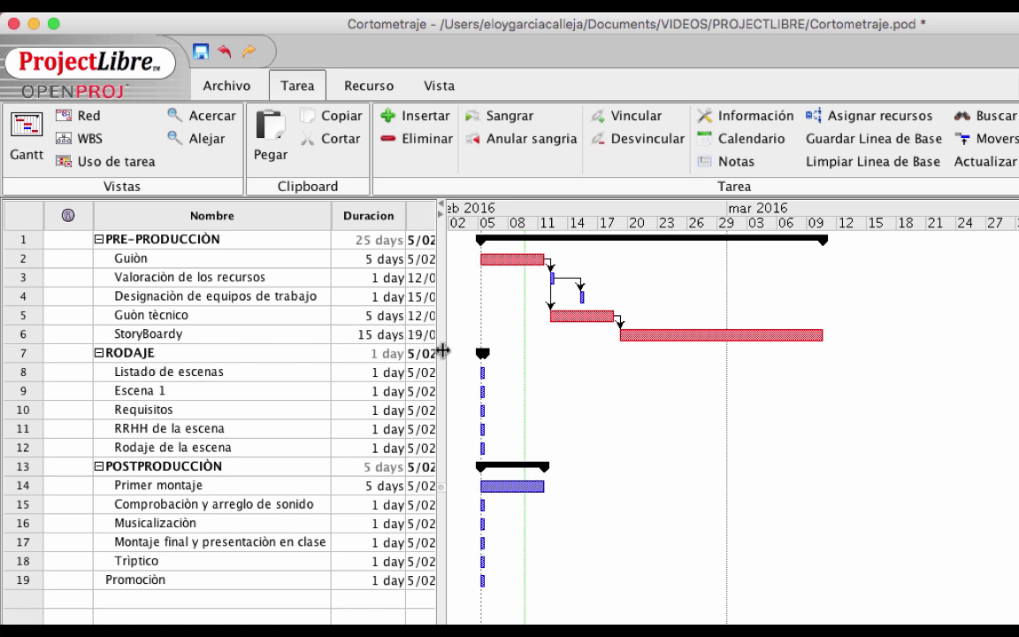
# Move Predecesores next to Duracion with the resource names column beside it, then narrow the table
pyautogui.moveTo(442, 351); pyautogui.dragTo(830, 337)
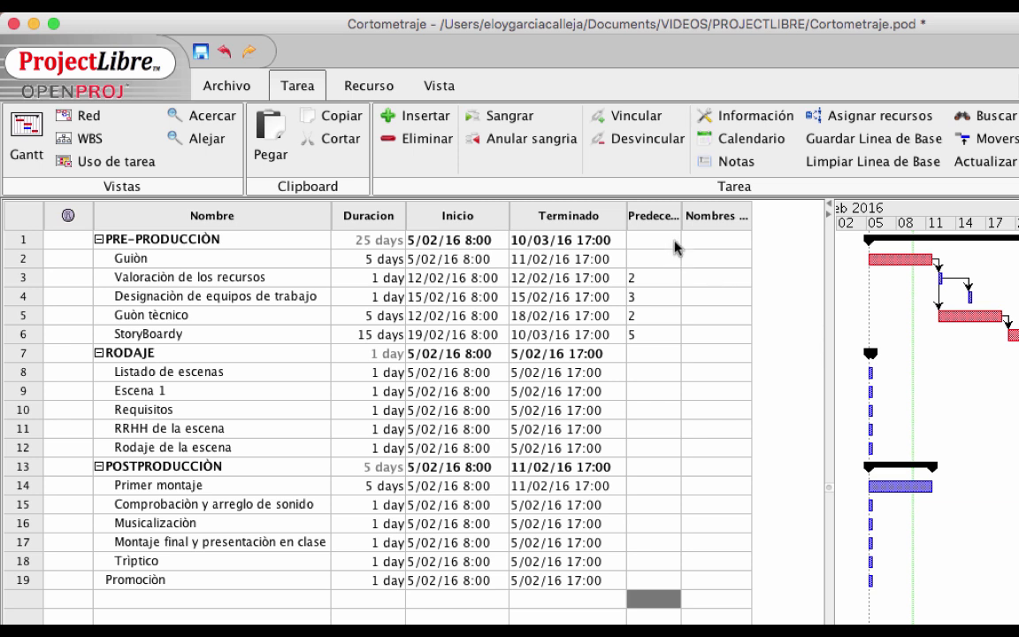
pyautogui.moveTo(655, 221); pyautogui.dragTo(460, 203)
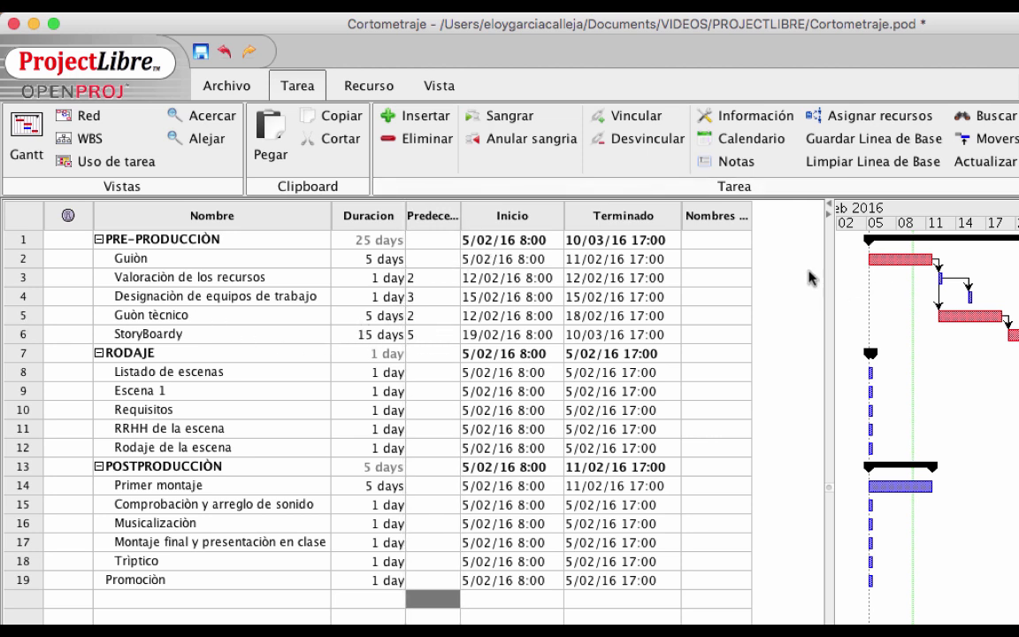
pyautogui.moveTo(732, 228); pyautogui.dragTo(516, 210)
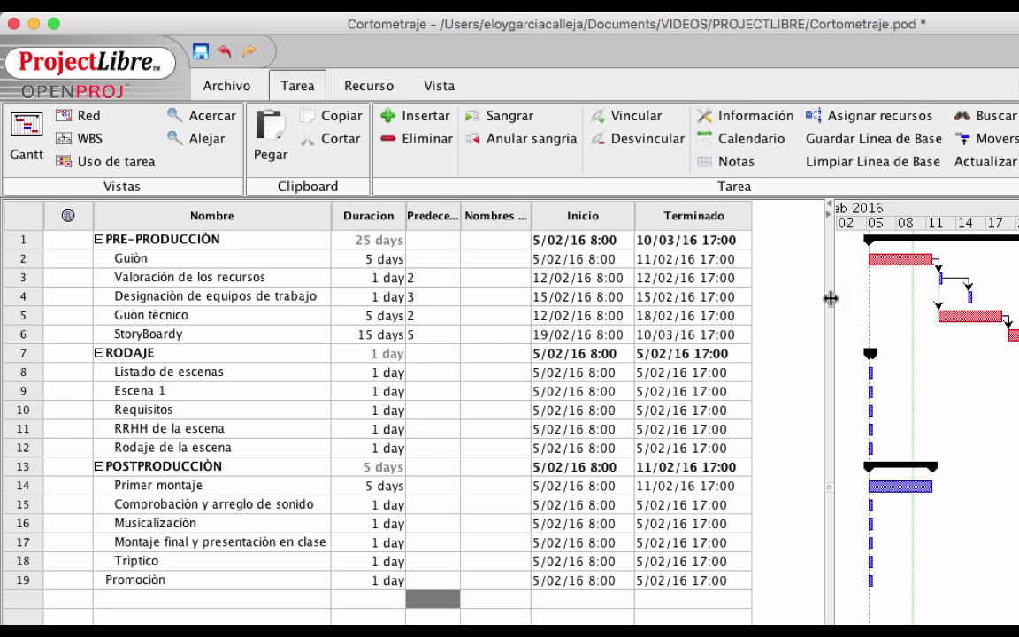
pyautogui.moveTo(830, 295); pyautogui.dragTo(460, 275)
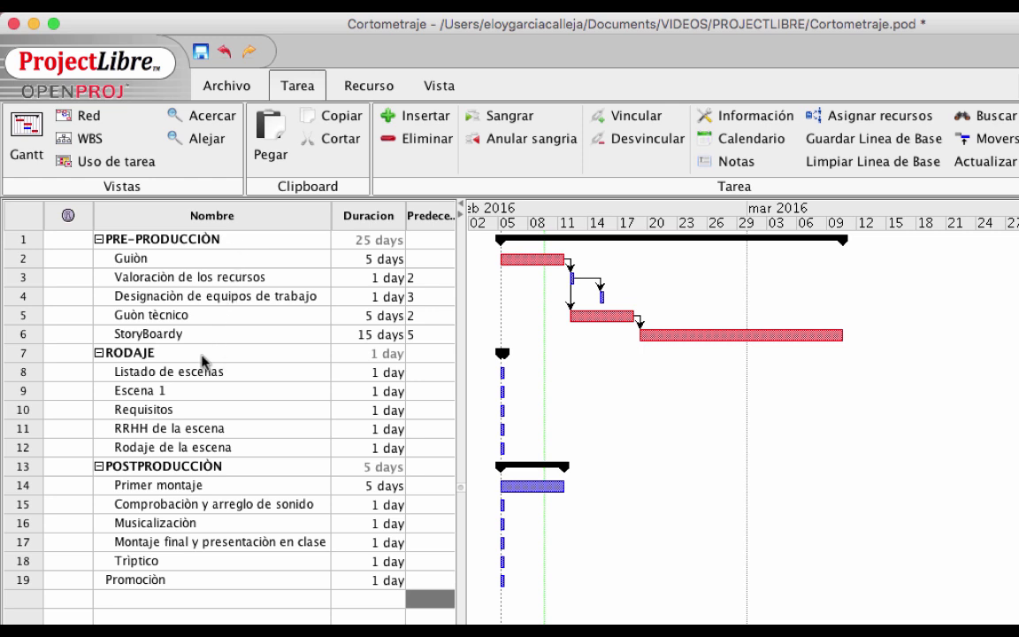
# Set PRE-PRODUCCIÒN (task 1) as RODAJE's predecessor, so filming starts after pre-production
pyautogui.click(412, 356)
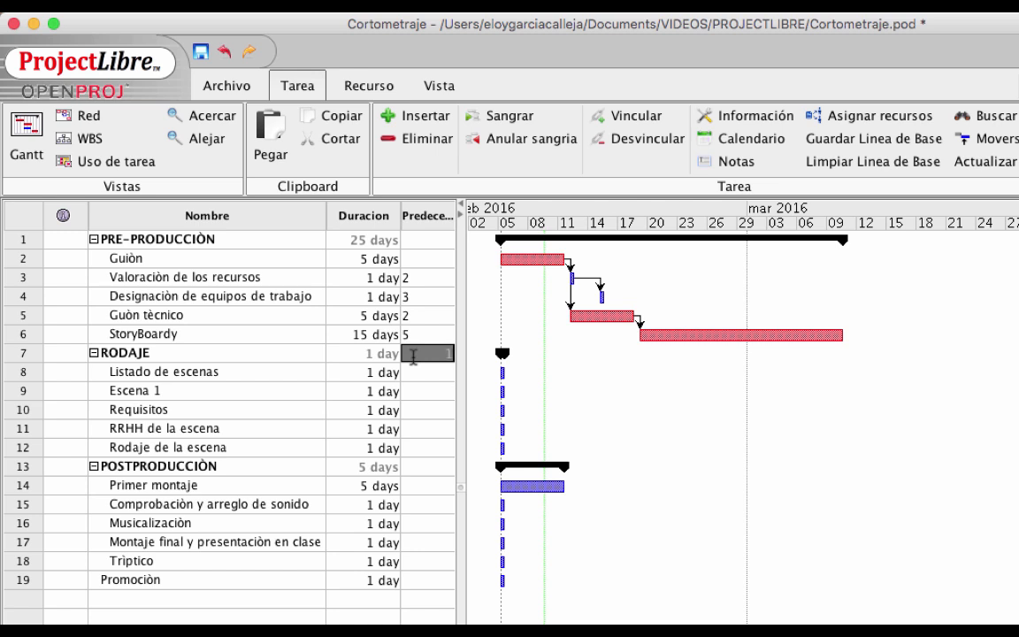
pyautogui.press('Return')
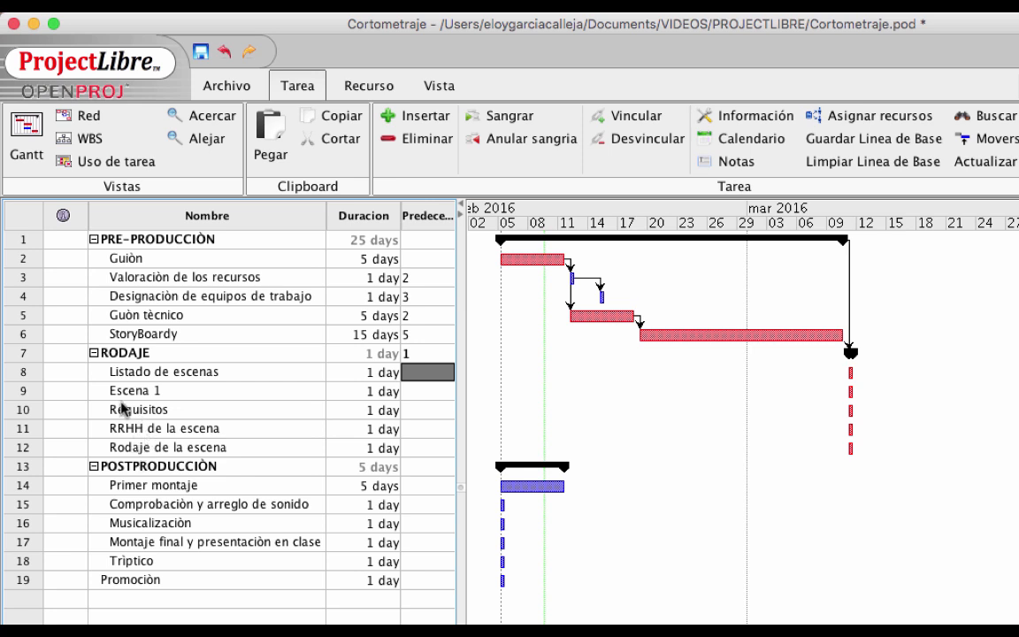
# Indent Requisitos, RRHH de la escena and Rodaje de la escena under Escena 1
pyautogui.click(24, 412)
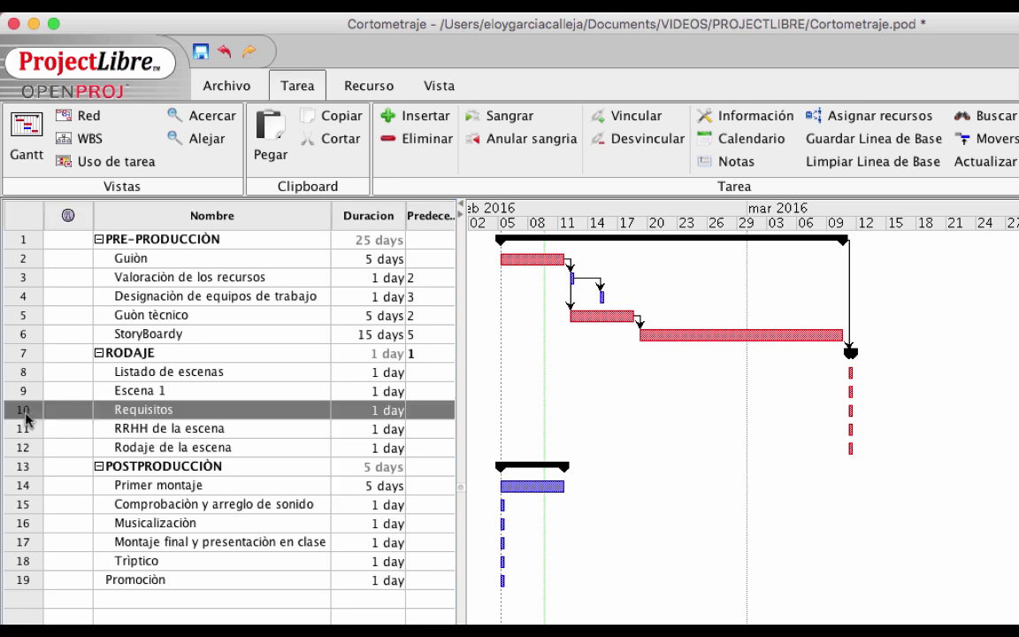
pyautogui.moveTo(25, 419); pyautogui.dragTo(20, 447)
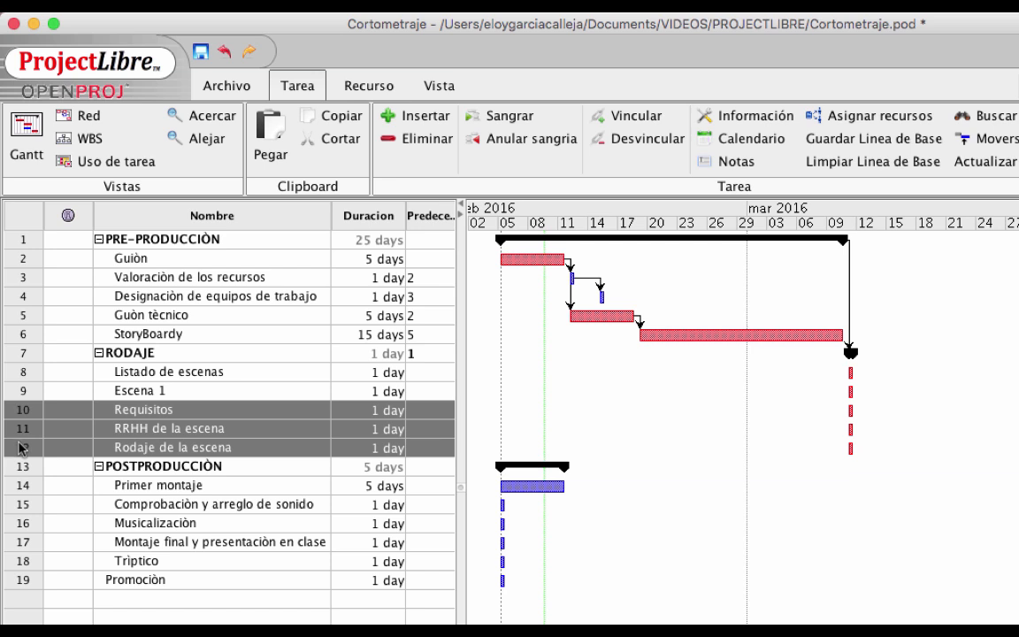
pyautogui.click(512, 124)
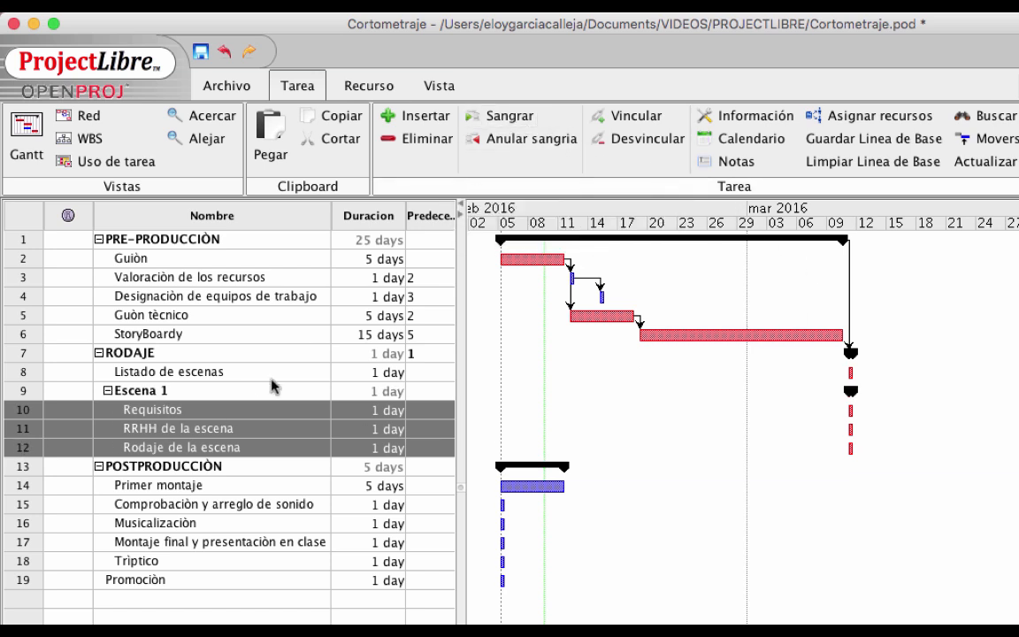
pyautogui.click(107, 391)
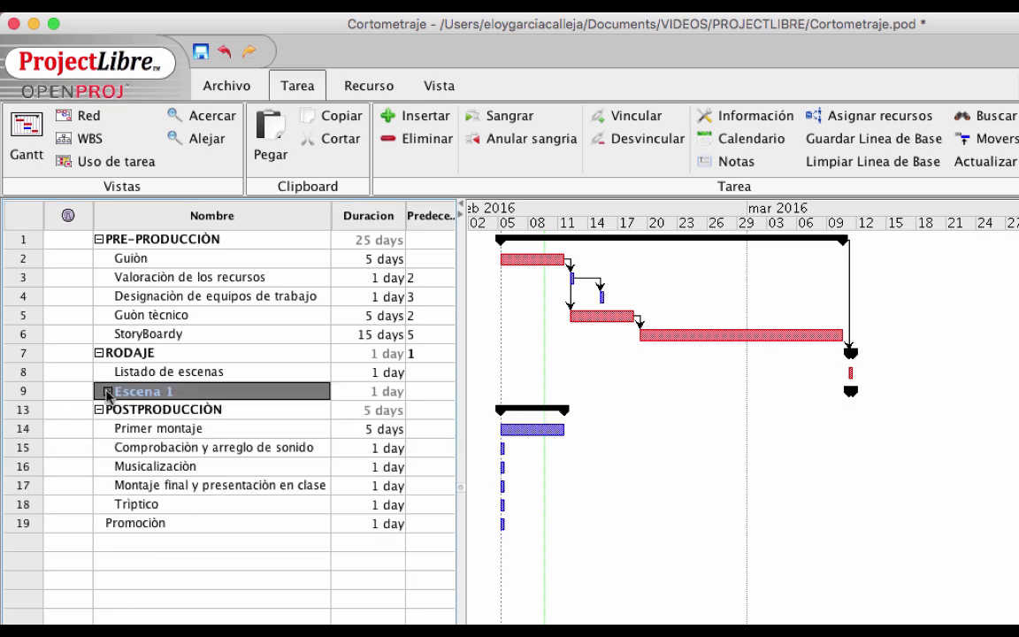
pyautogui.click(127, 424)
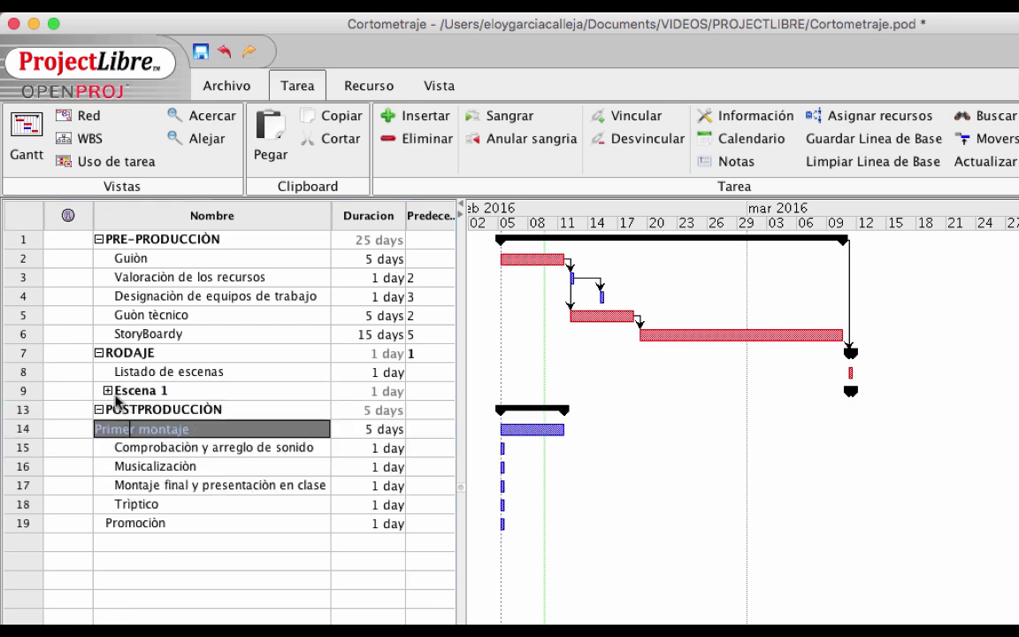
pyautogui.click(107, 391)
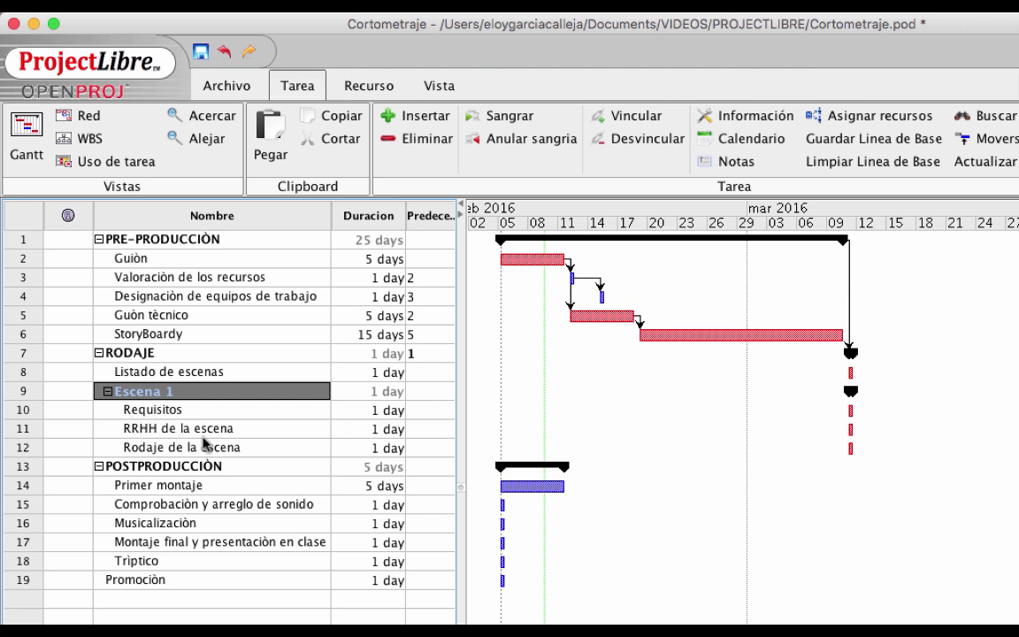
# Link the three scene tasks in sequence so RODAJE spans 3 days
pyautogui.click(23, 411)
pyautogui.moveTo(22, 420); pyautogui.dragTo(25, 446)
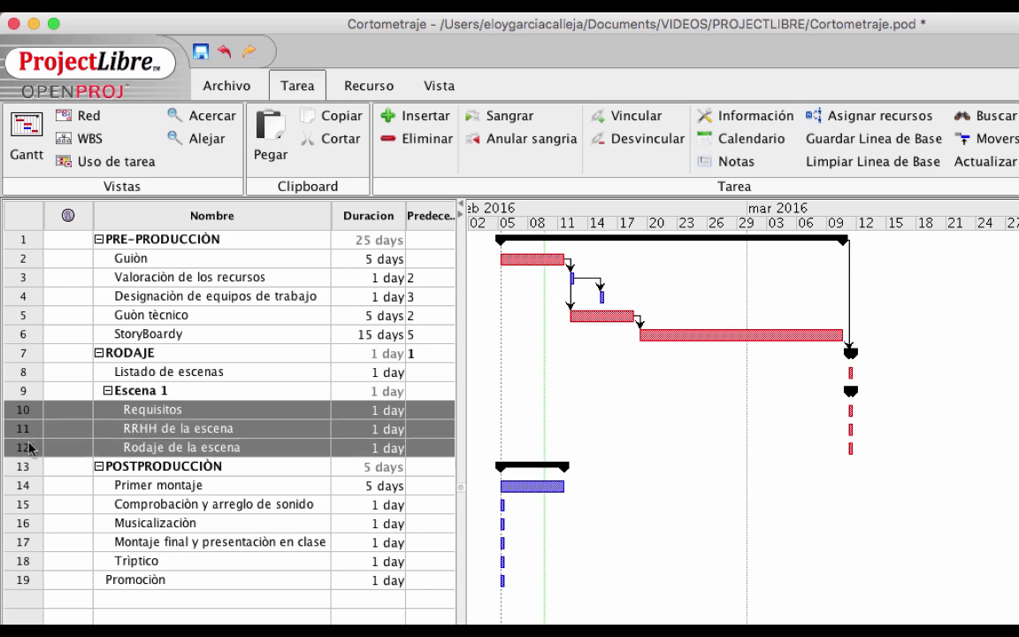
pyautogui.click(629, 120)
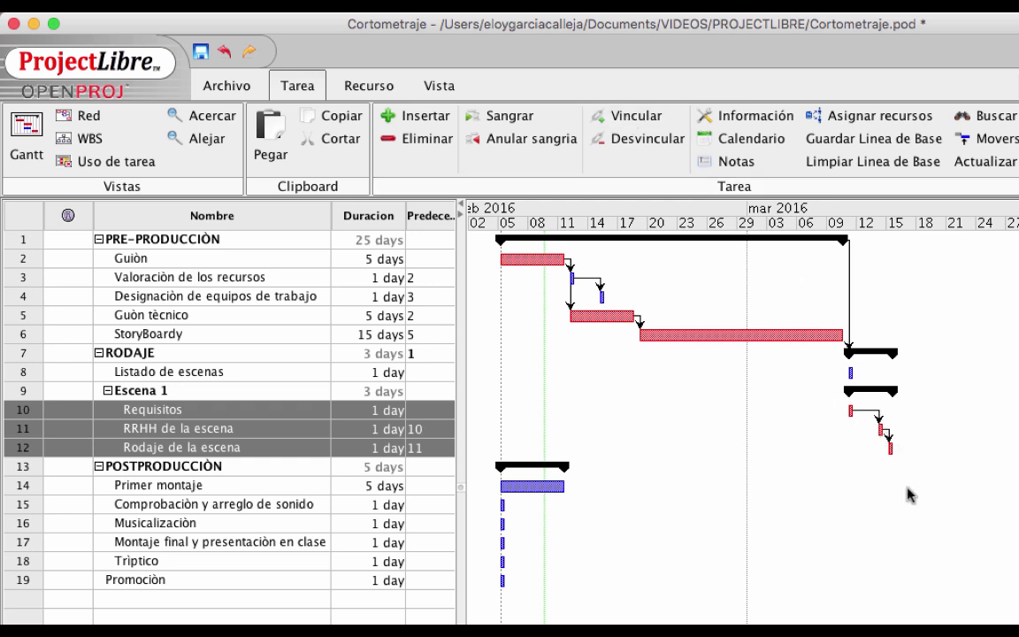
pyautogui.click(266, 501)
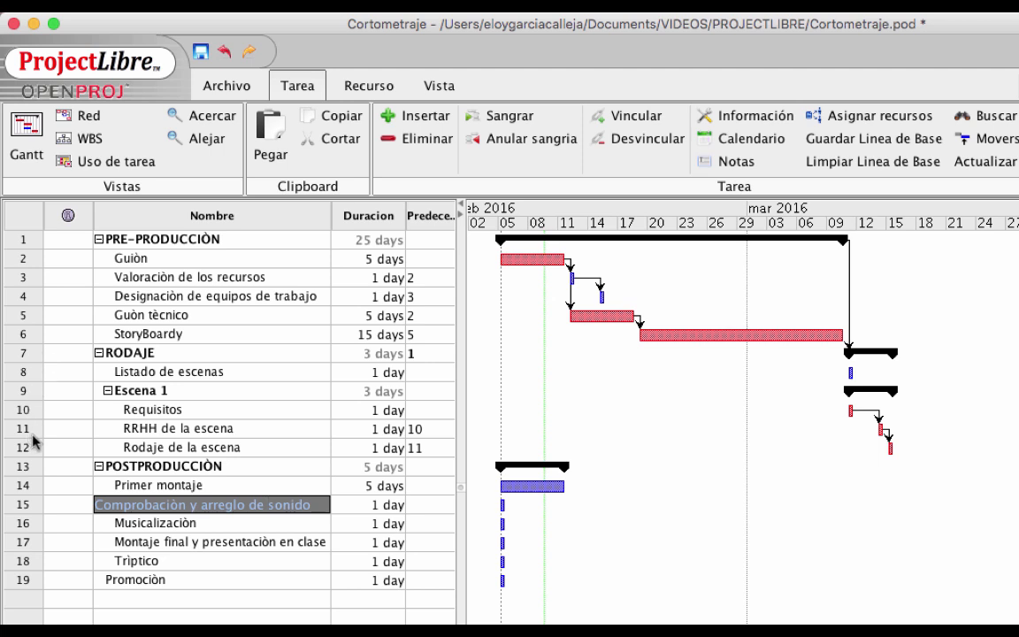
# Copy the Escena 1 block with its three subtasks and paste it twice above POSTPRODUCCIÒN
pyautogui.moveTo(27, 390); pyautogui.dragTo(29, 444)
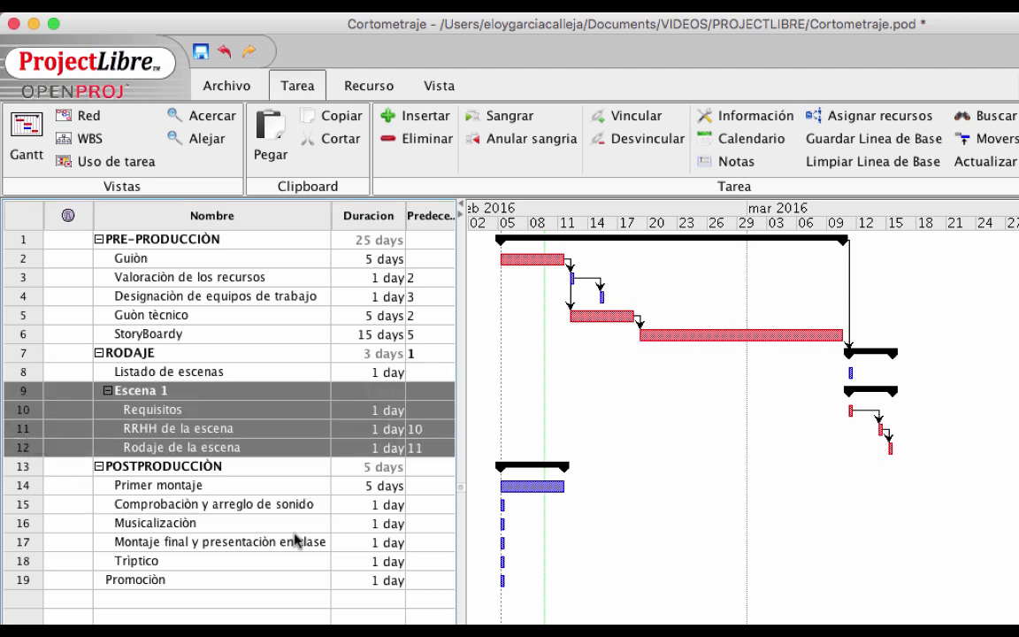
pyautogui.click(347, 116)
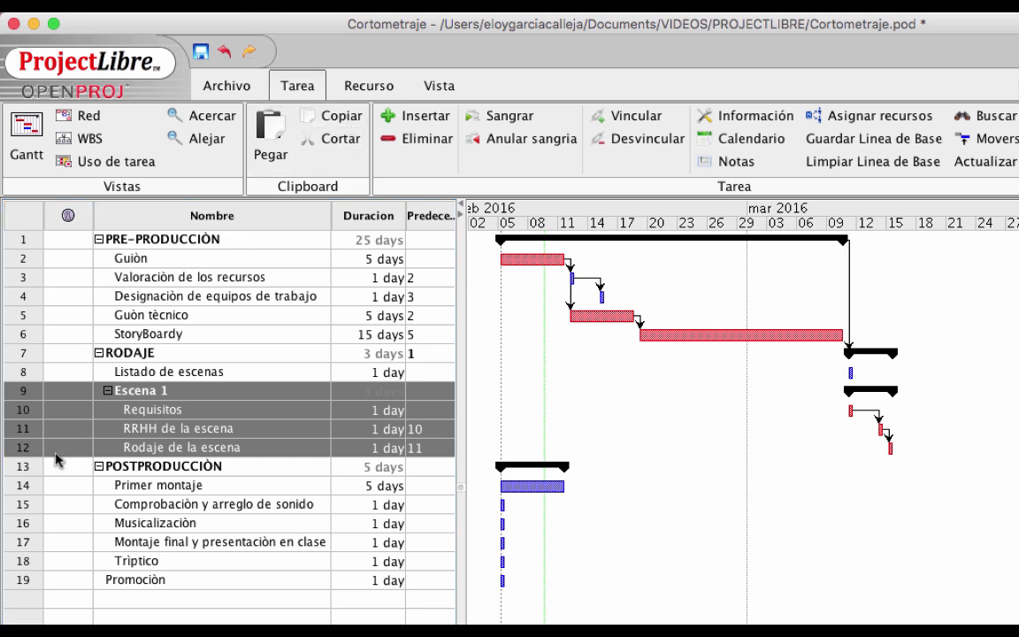
pyautogui.click(28, 469)
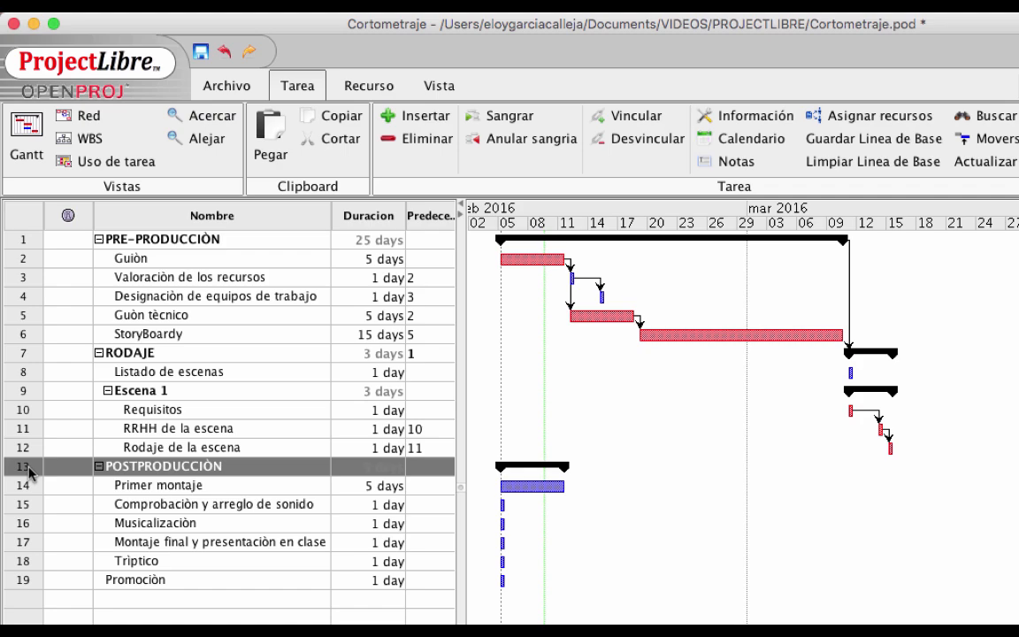
pyautogui.click(277, 140)
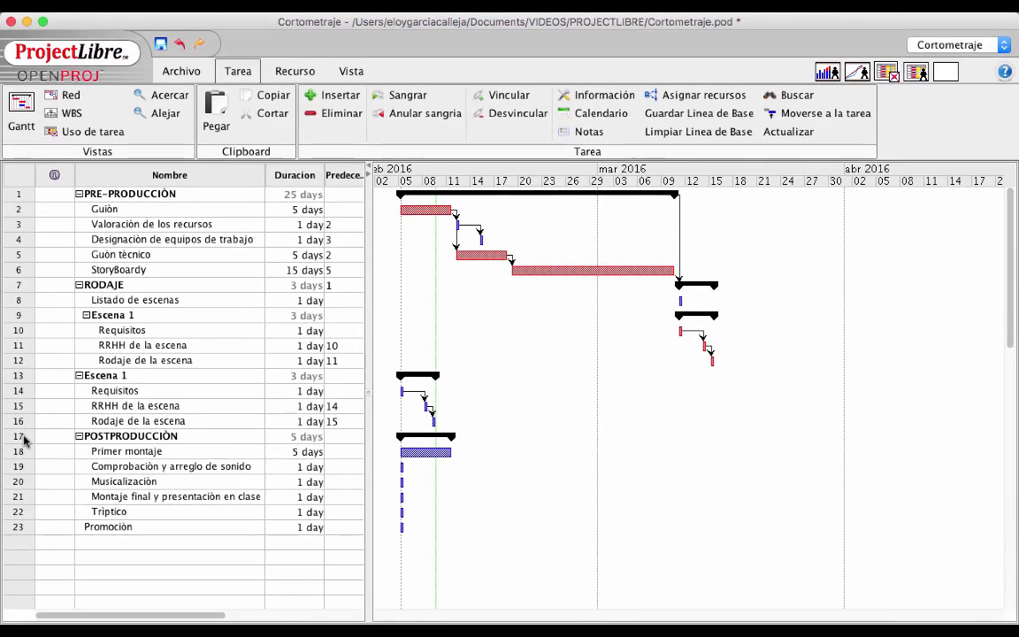
pyautogui.click(24, 438)
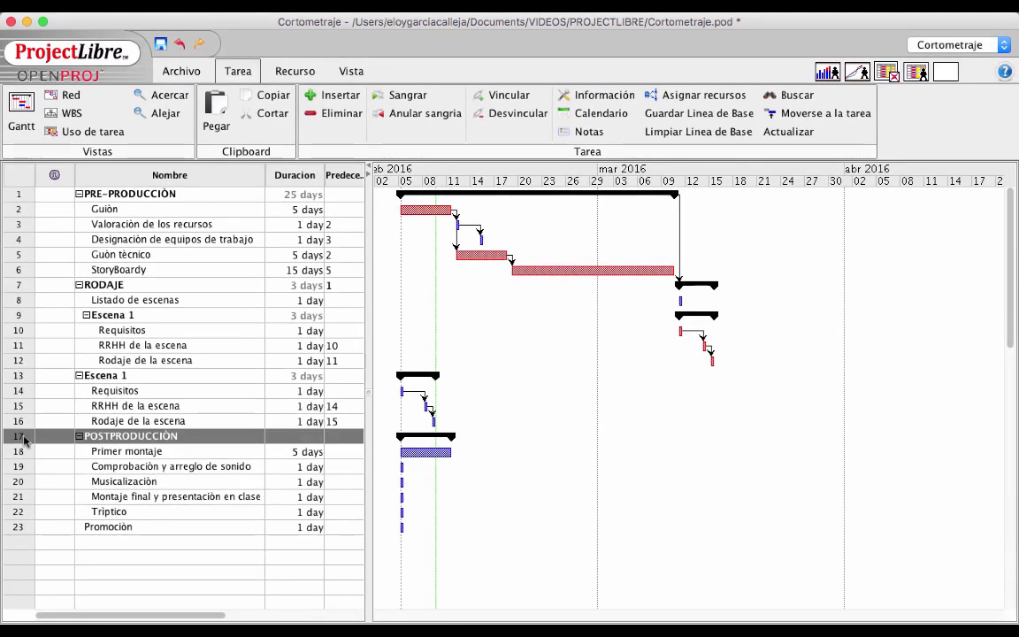
pyautogui.click(228, 103)
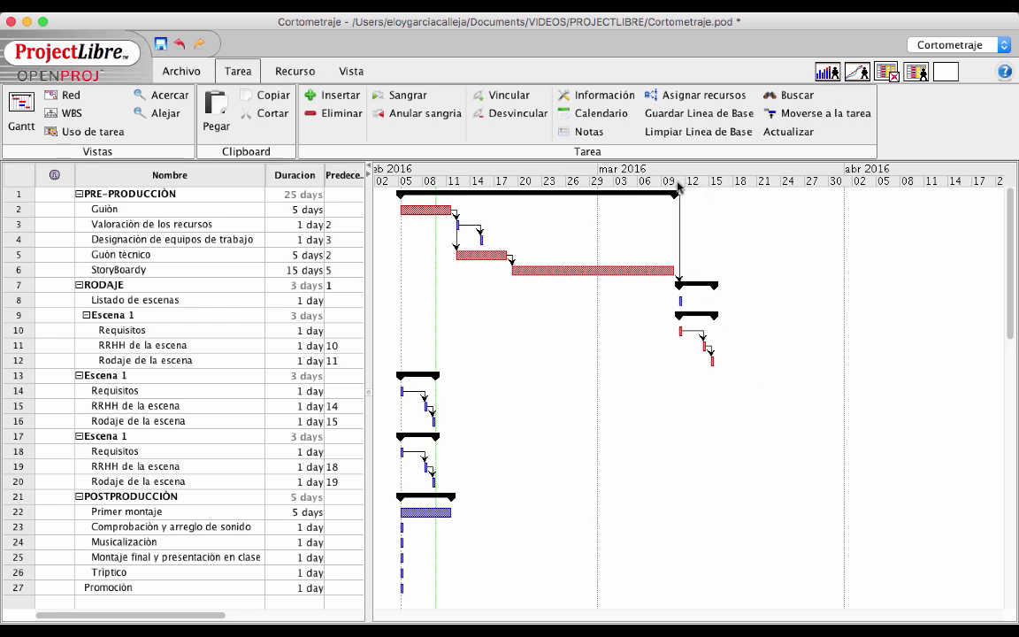
# Rename the two pasted Escena 1 summary rows to Escena 2 and Escena 3
pyautogui.click(79, 285)
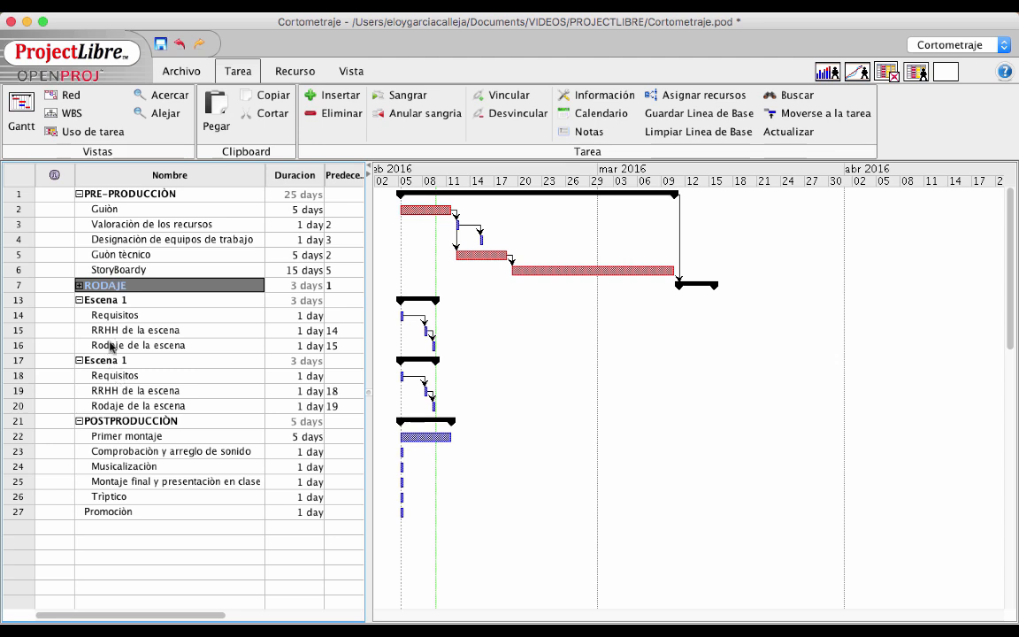
pyautogui.click(79, 286)
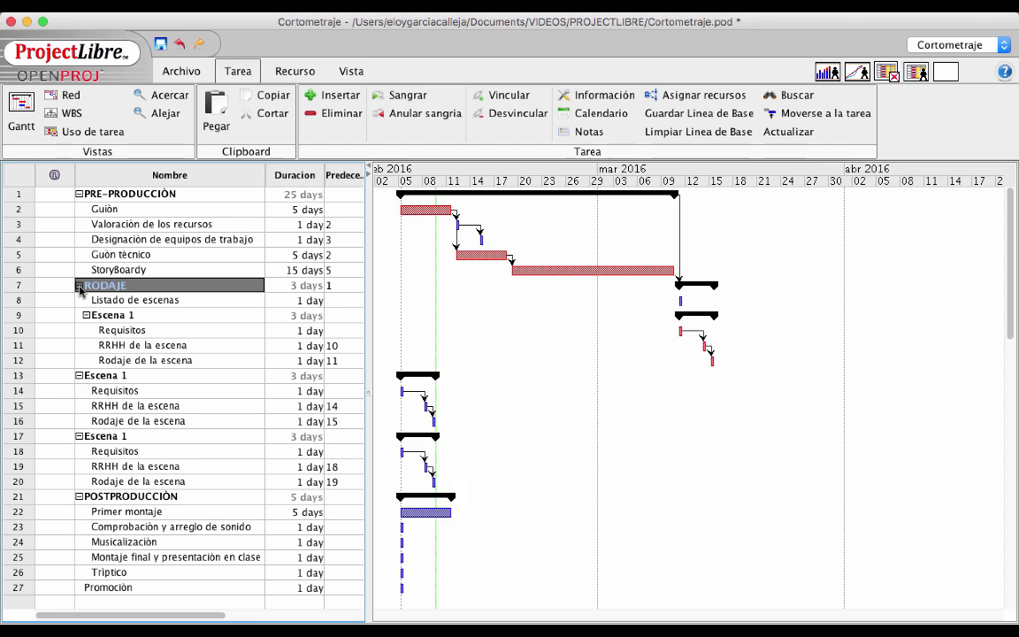
pyautogui.doubleClick(146, 377)
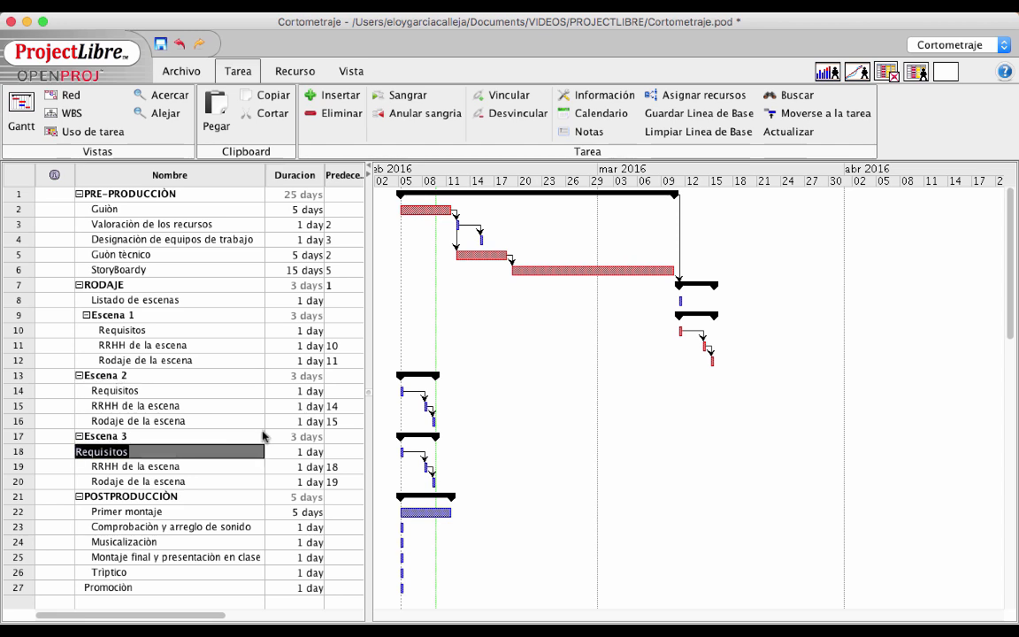
pyautogui.doubleClick(153, 466)
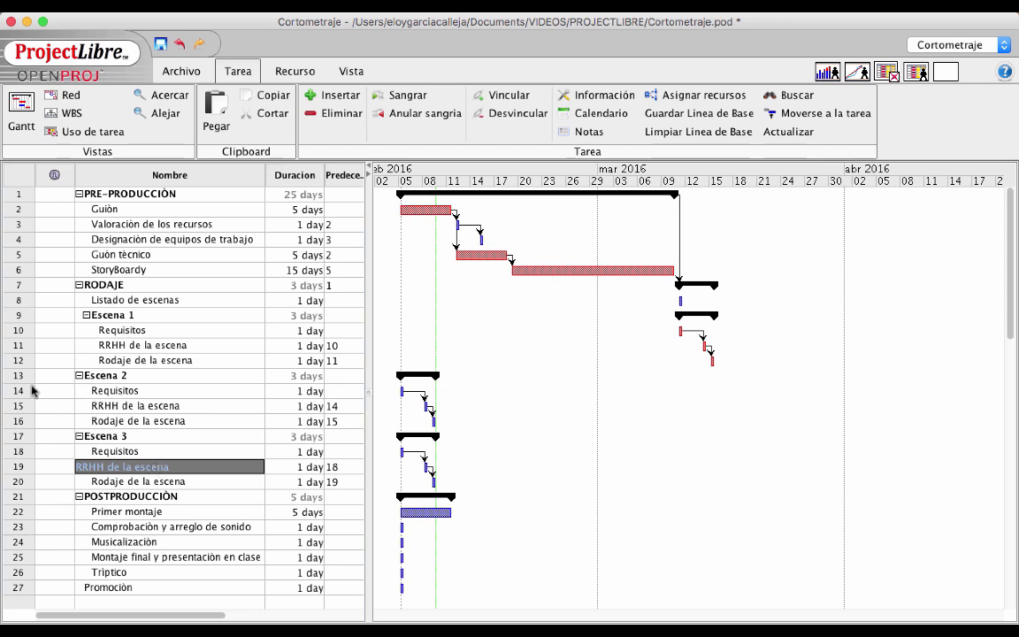
pyautogui.moveTo(20, 380); pyautogui.dragTo(26, 480)
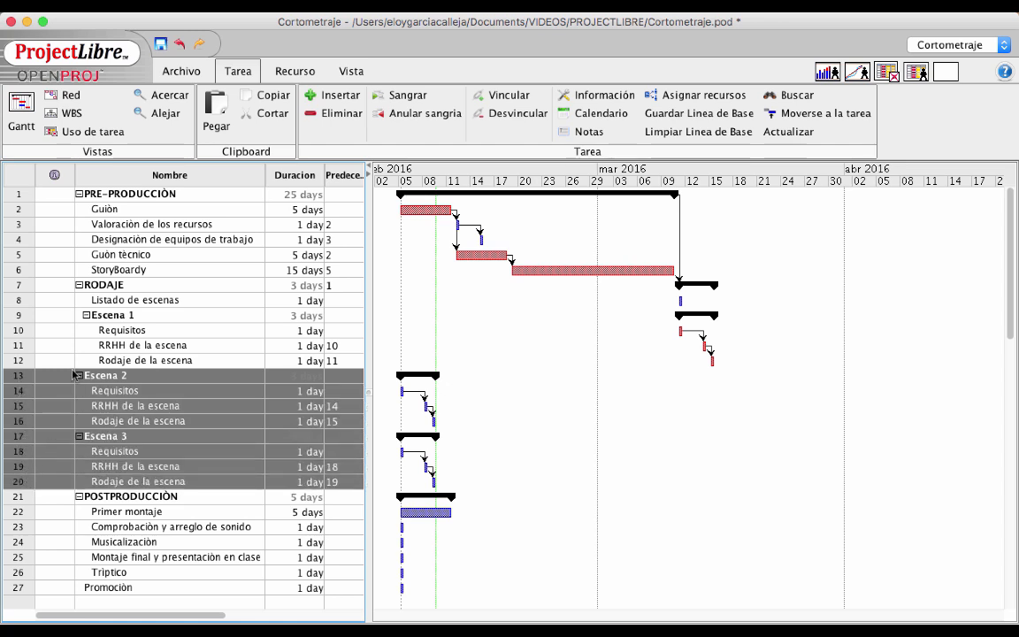
# Indent Escena 2 and Escena 3 under the RODAJE phase
pyautogui.click(407, 97)
pyautogui.click(86, 315)
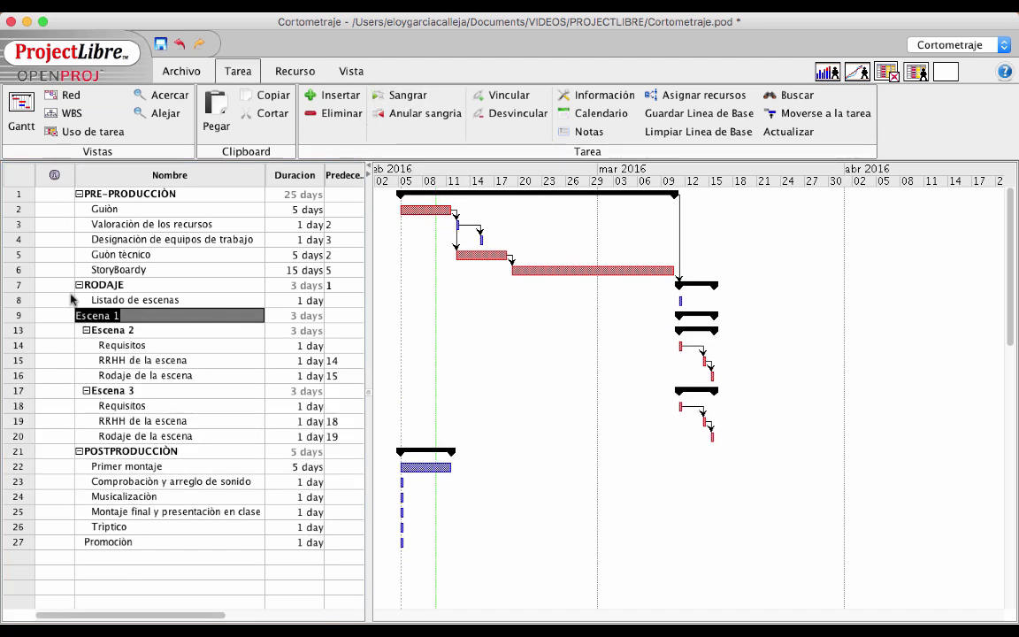
pyautogui.click(79, 284)
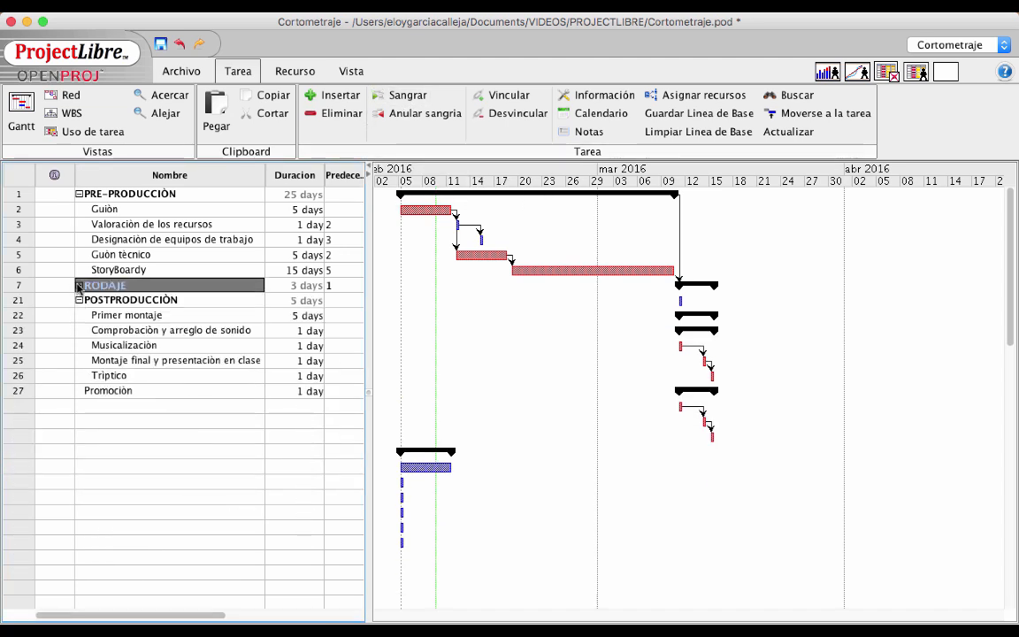
pyautogui.click(78, 285)
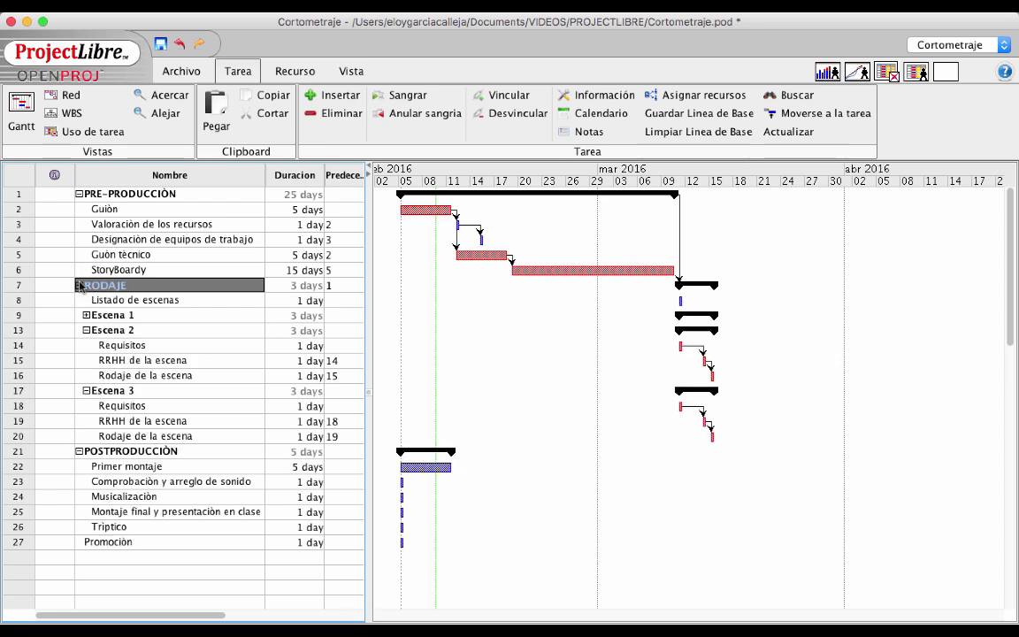
# Expand Escena 1, 2 and 3 to show each scene's three chained subtasks
pyautogui.click(86, 330)
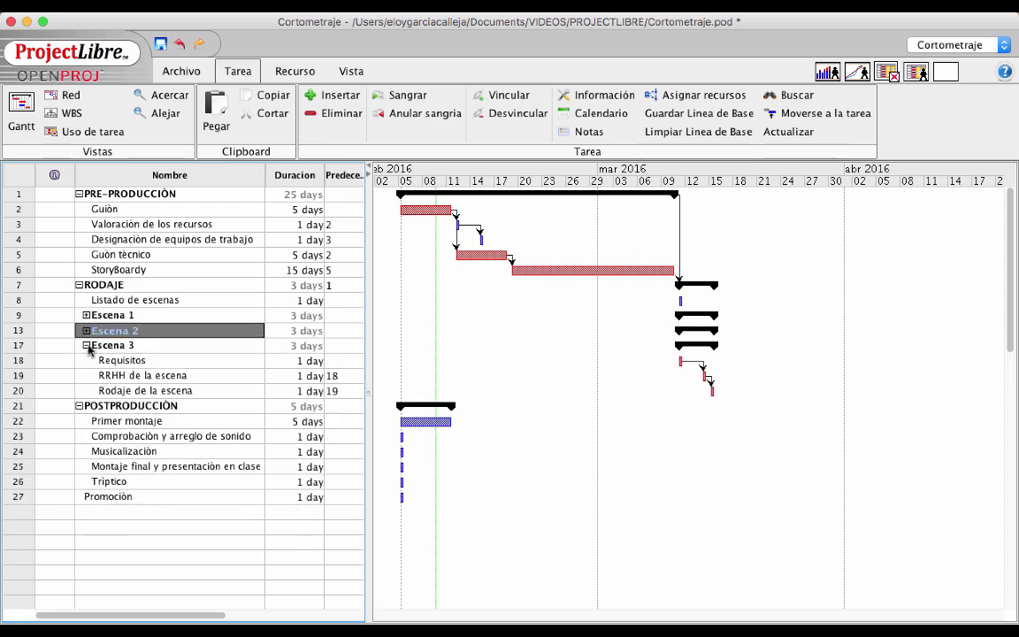
pyautogui.click(86, 346)
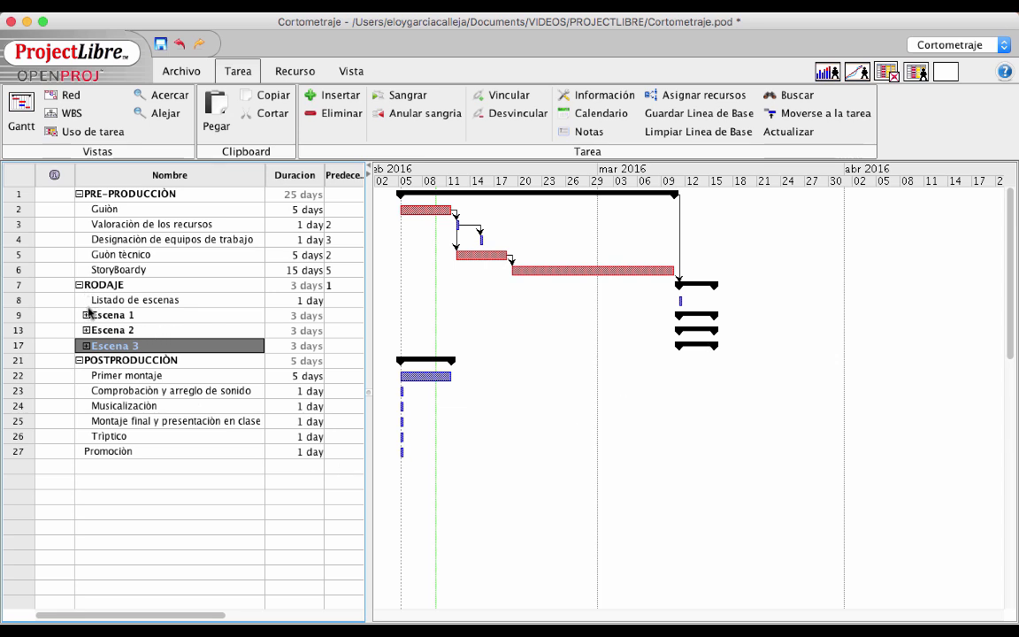
pyautogui.click(87, 315)
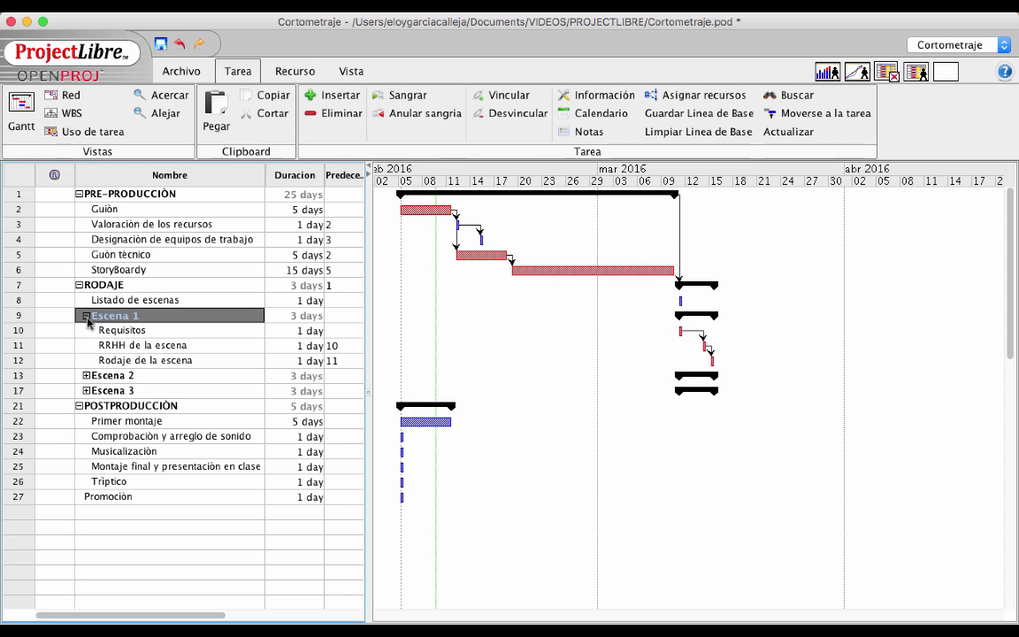
pyautogui.click(86, 375)
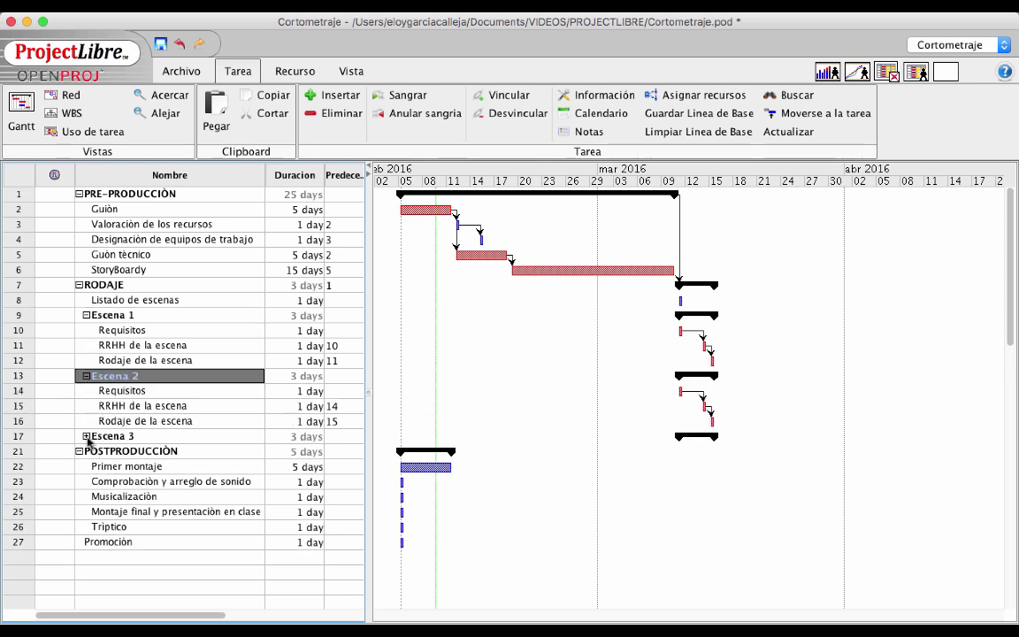
pyautogui.click(86, 436)
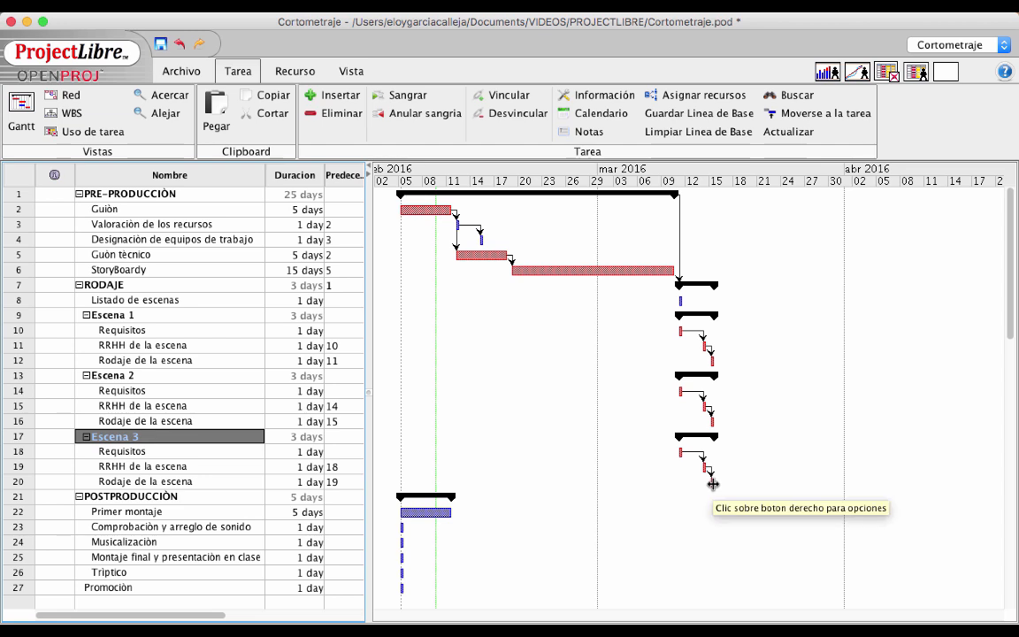
# Make POSTPRODUCCIÒN follow RODAJE (task 7) and link Primer montaje to Comprobación y arreglo de sonido
pyautogui.click(341, 497)
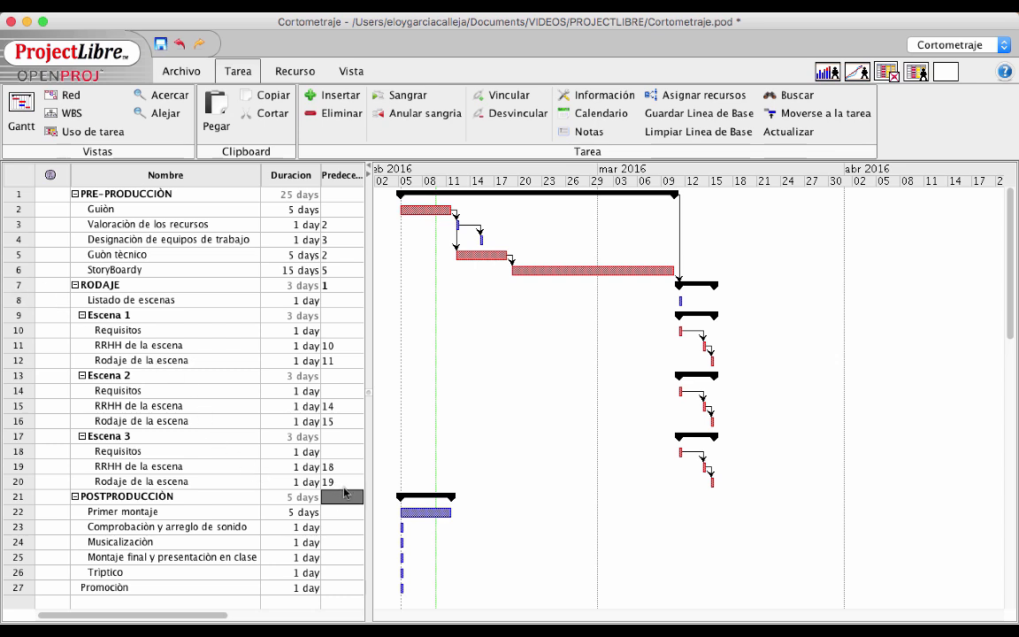
pyautogui.write('7')
pyautogui.press('Return')
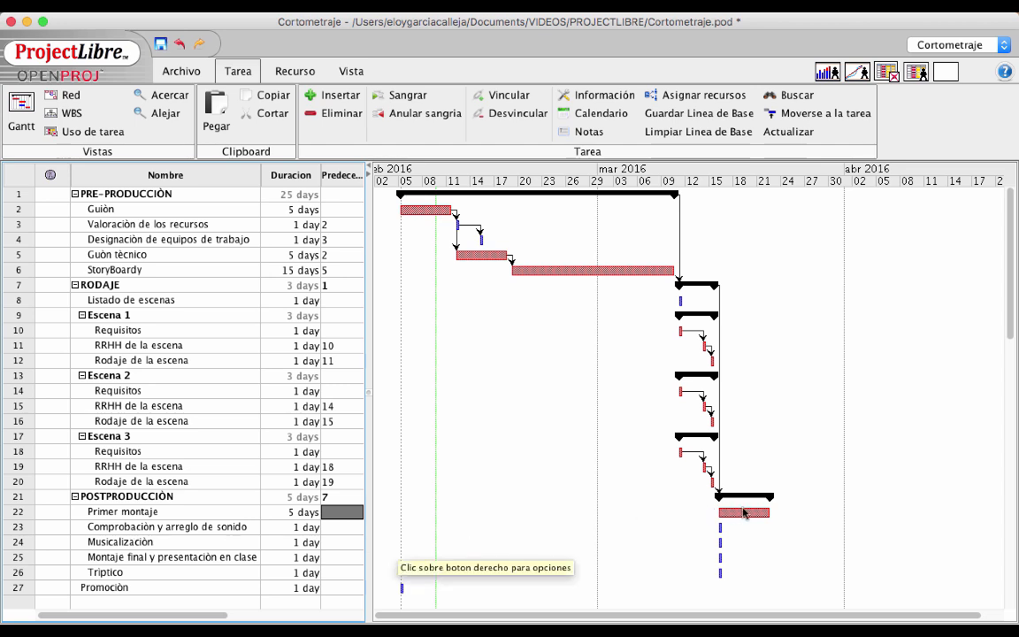
pyautogui.moveTo(745, 520); pyautogui.dragTo(720, 527)
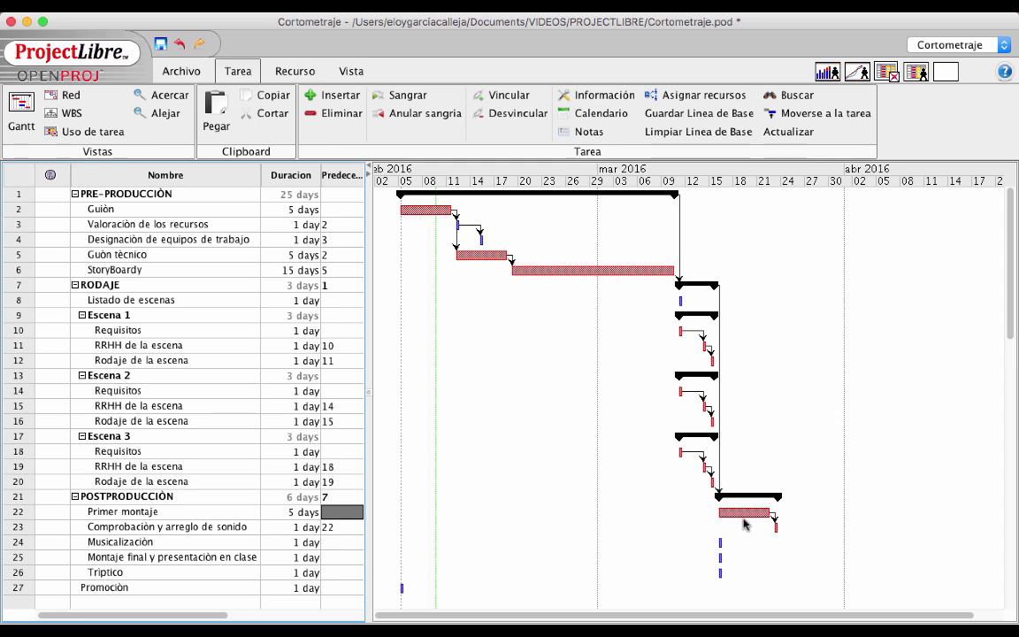
# Link Musicalización after Primer montaje and set task 22 as Montaje final's predecessor
pyautogui.scroll(-2, 723, 538)
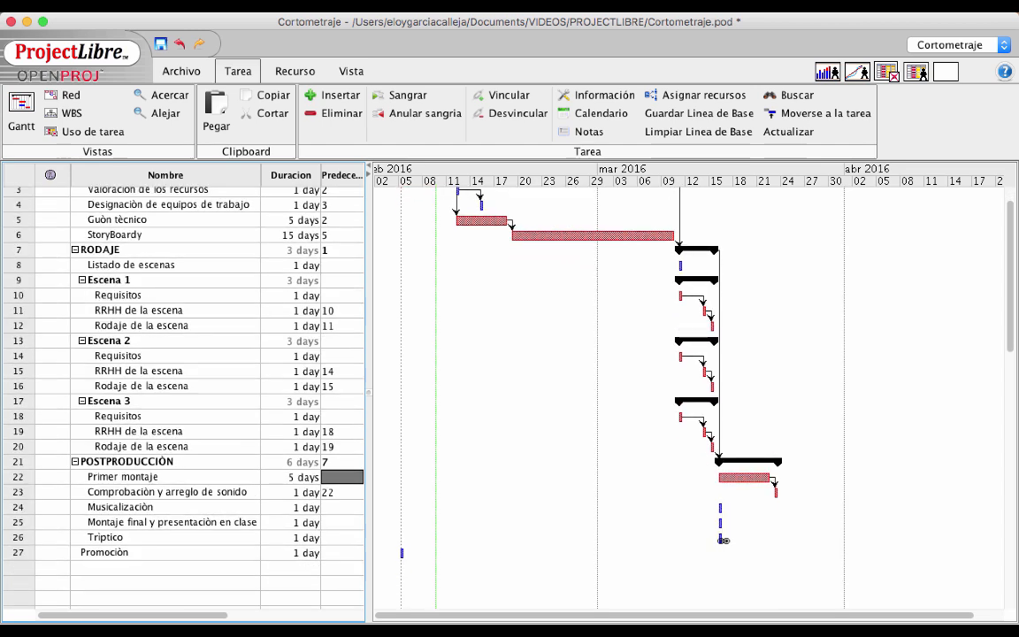
pyautogui.moveTo(723, 540); pyautogui.dragTo(723, 502)
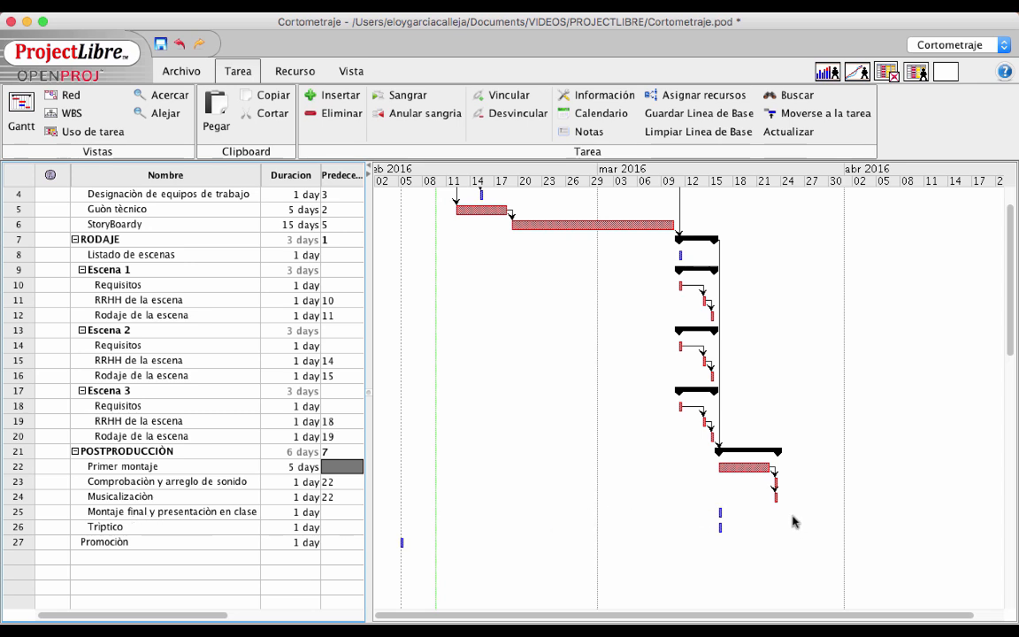
pyautogui.click(340, 513)
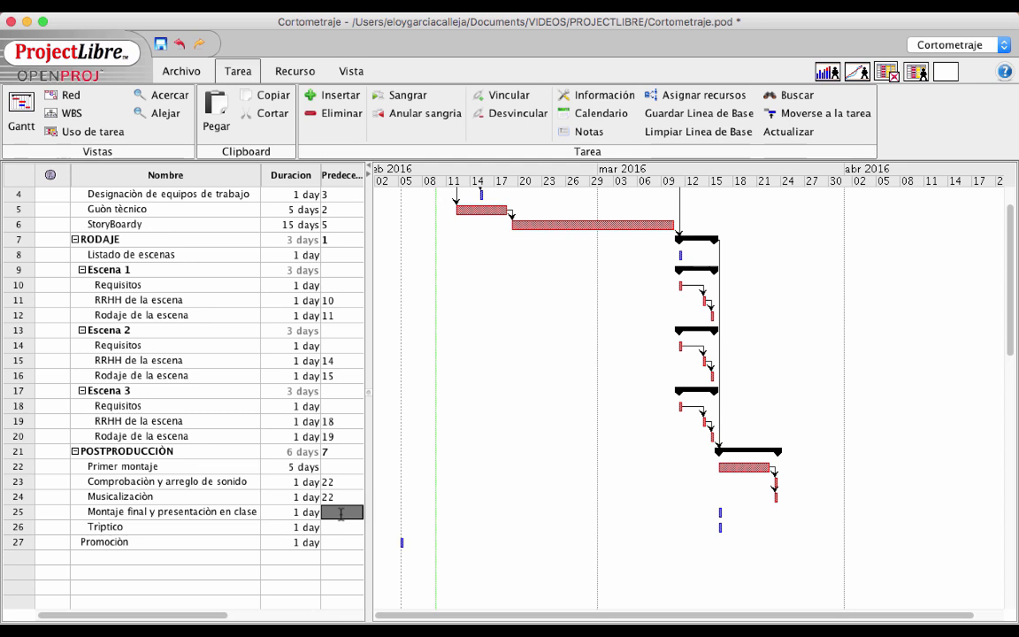
pyautogui.write('22')
pyautogui.press('Return')
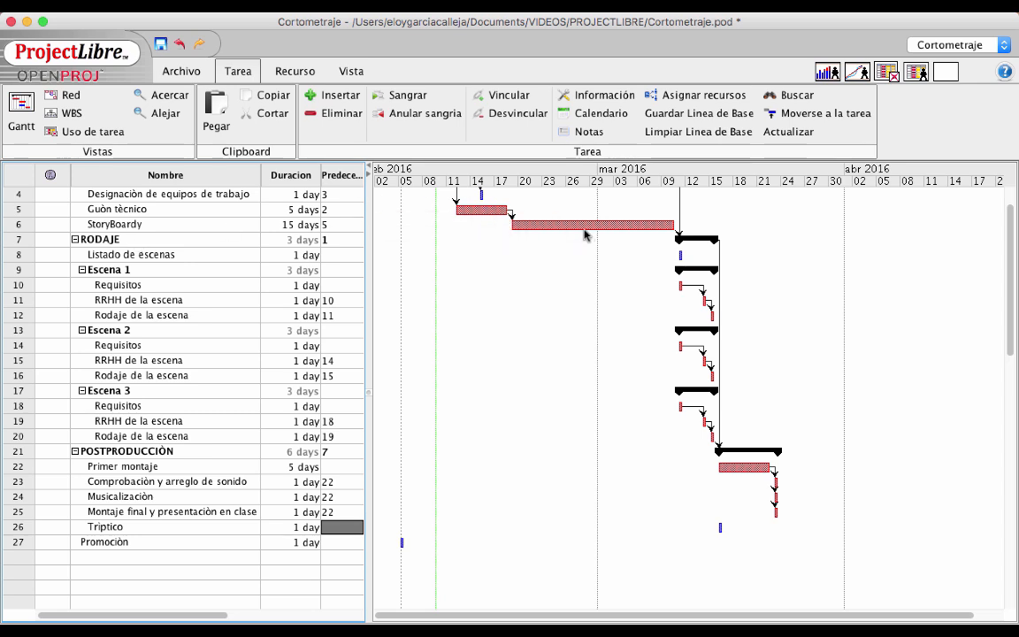
# Link Tríptico after StoryBoardy and set task 25 as Promoción's predecessor
pyautogui.moveTo(584, 234); pyautogui.dragTo(721, 468)
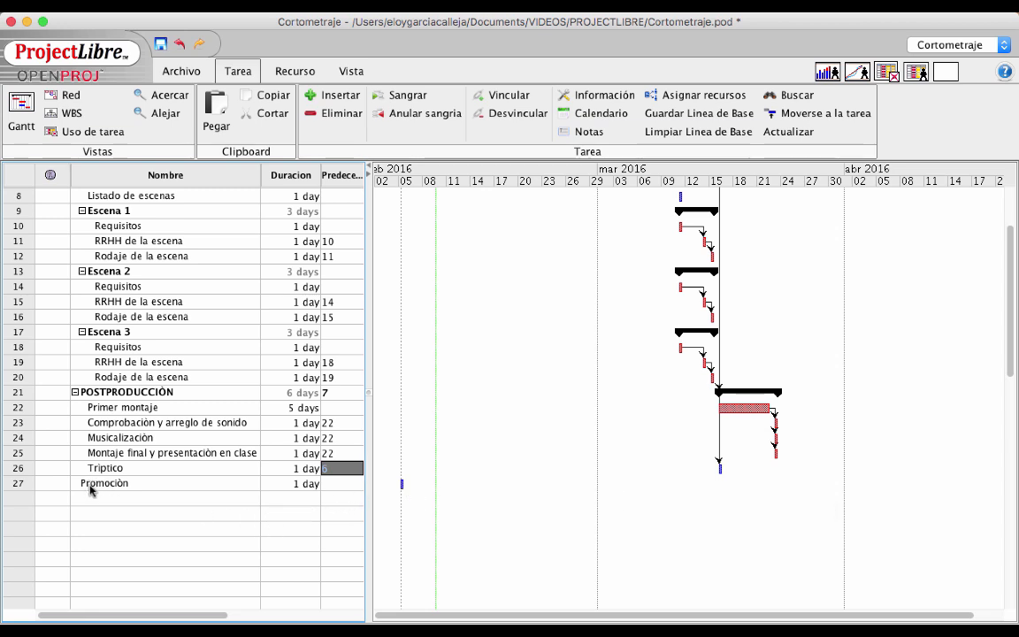
pyautogui.click(339, 483)
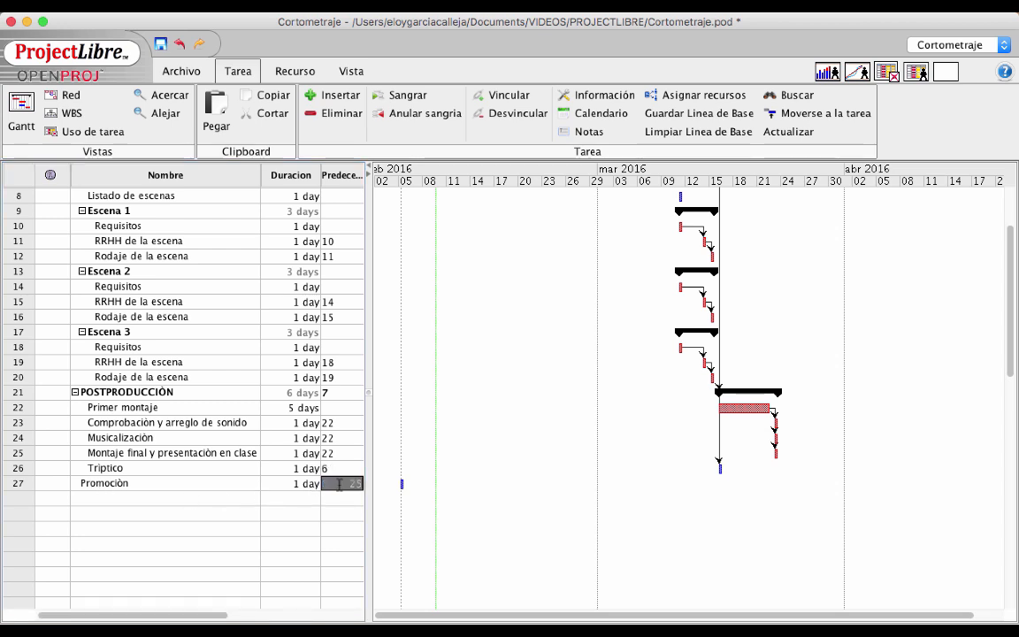
pyautogui.write('25')
pyautogui.press('Return')
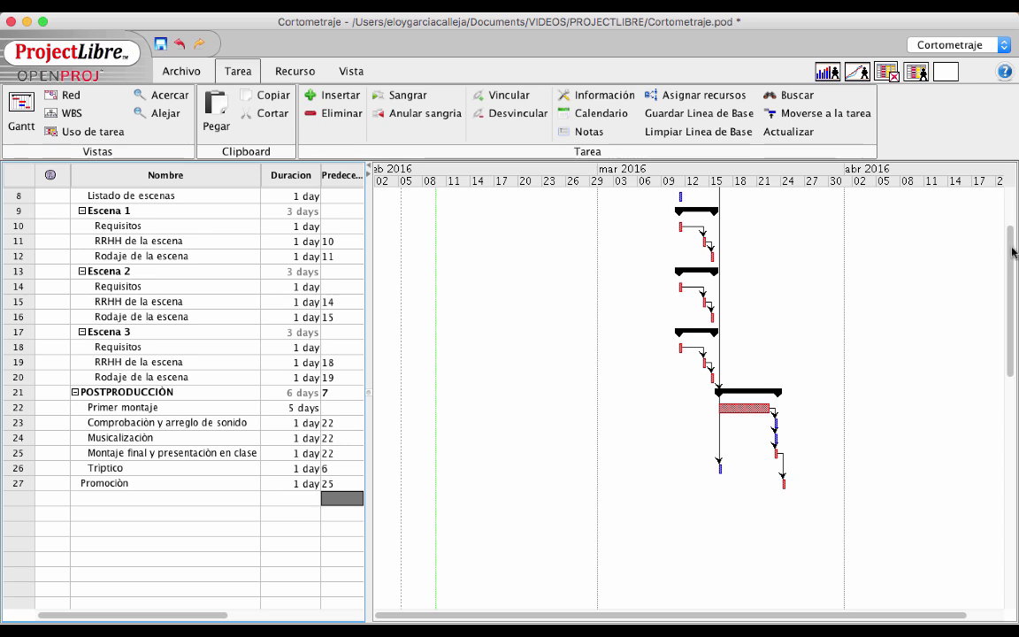
pyautogui.scroll(2, 1013, 241)
pyautogui.moveTo(1014, 242); pyautogui.dragTo(1014, 203)
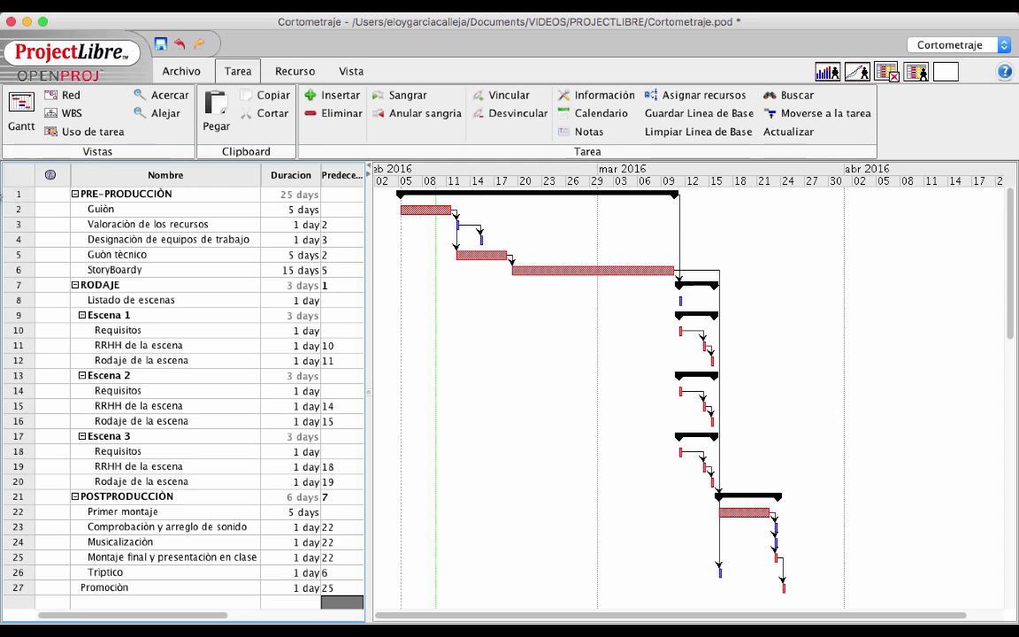
# Insert a new task named CORTOMETRAJE as row 1, above PRE-PRODUCCIÓN
pyautogui.click(12, 196)
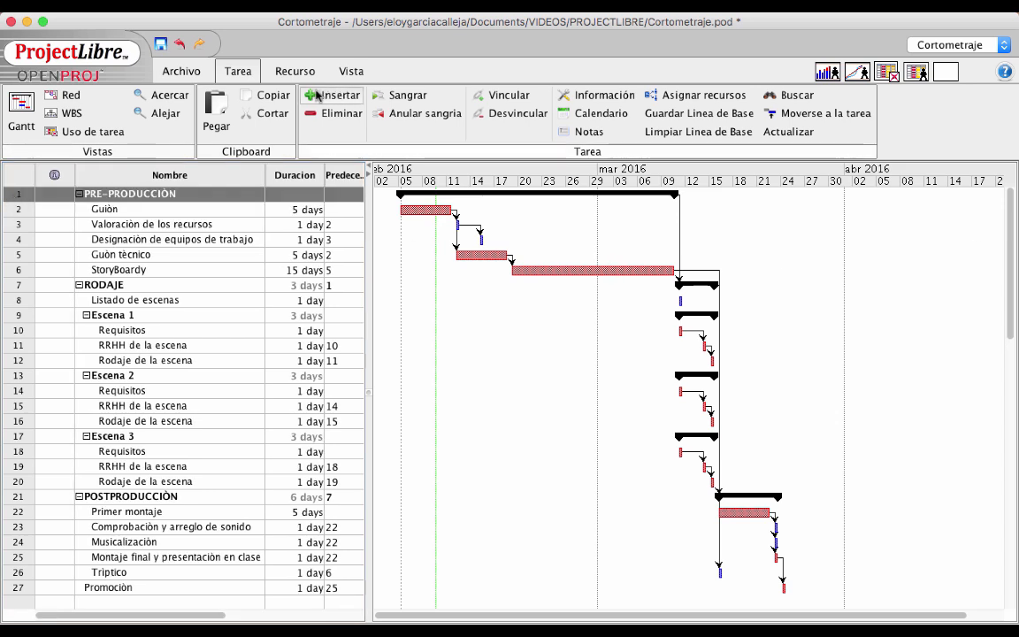
pyautogui.click(323, 96)
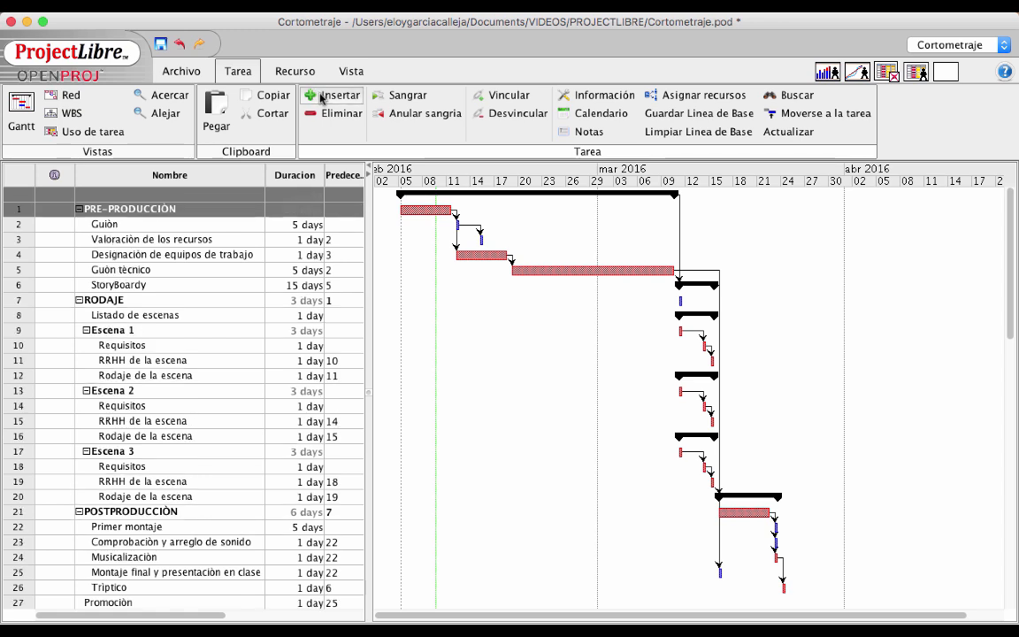
pyautogui.click(105, 194)
pyautogui.write('CORTOMETR')
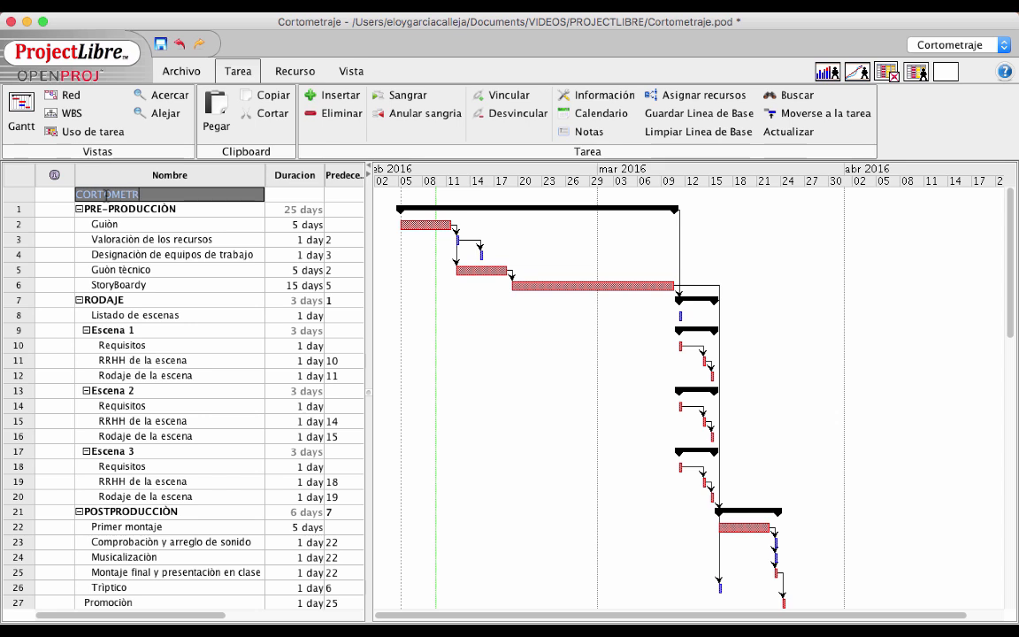
pyautogui.write('AJE')
pyautogui.press('Return')
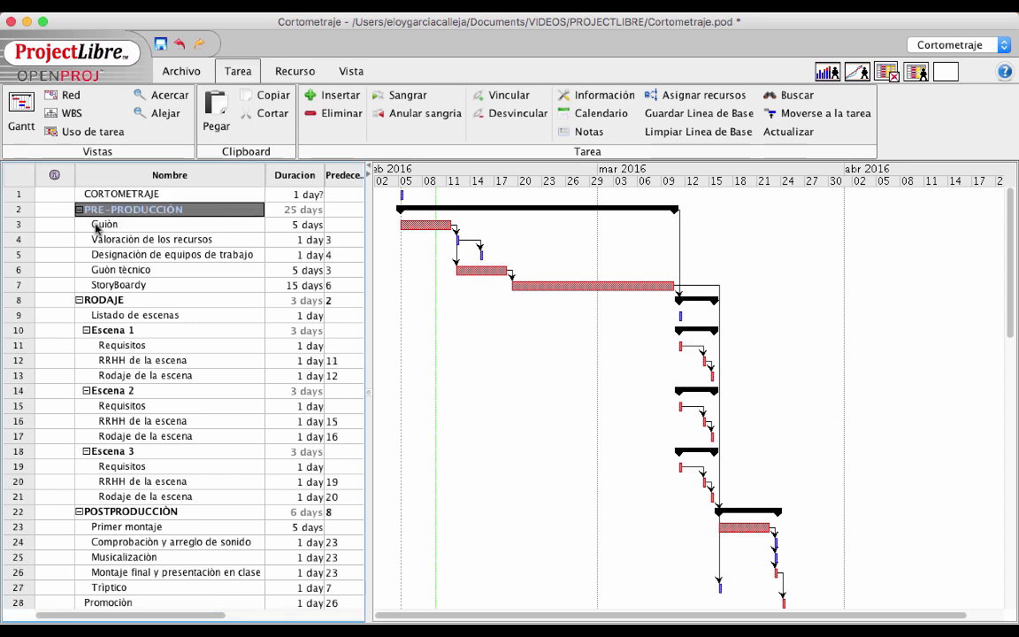
pyautogui.moveTo(15, 219); pyautogui.dragTo(22, 576)
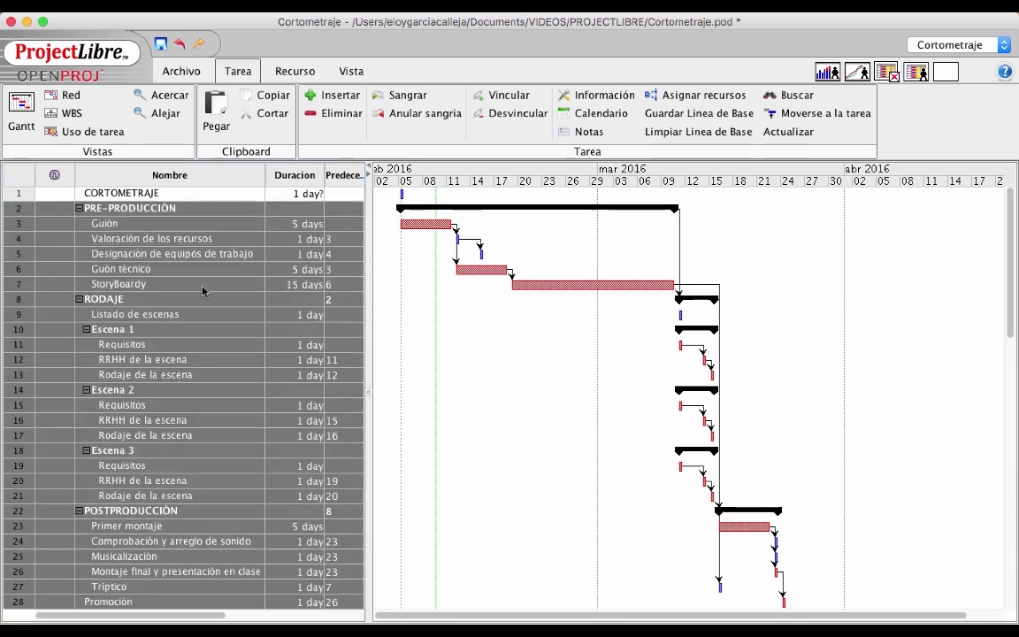
pyautogui.click(392, 96)
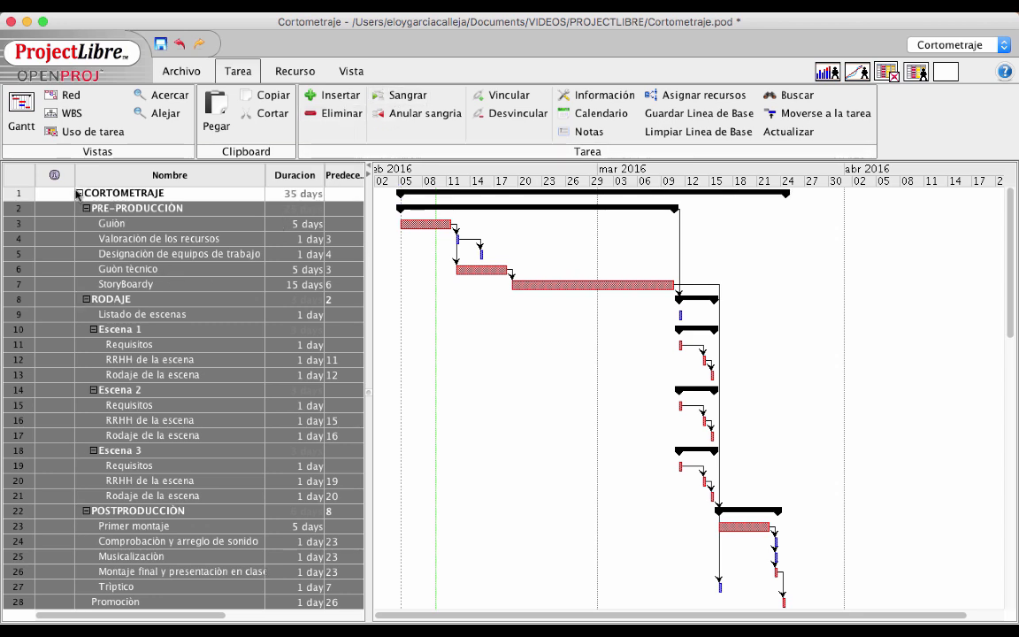
pyautogui.click(79, 193)
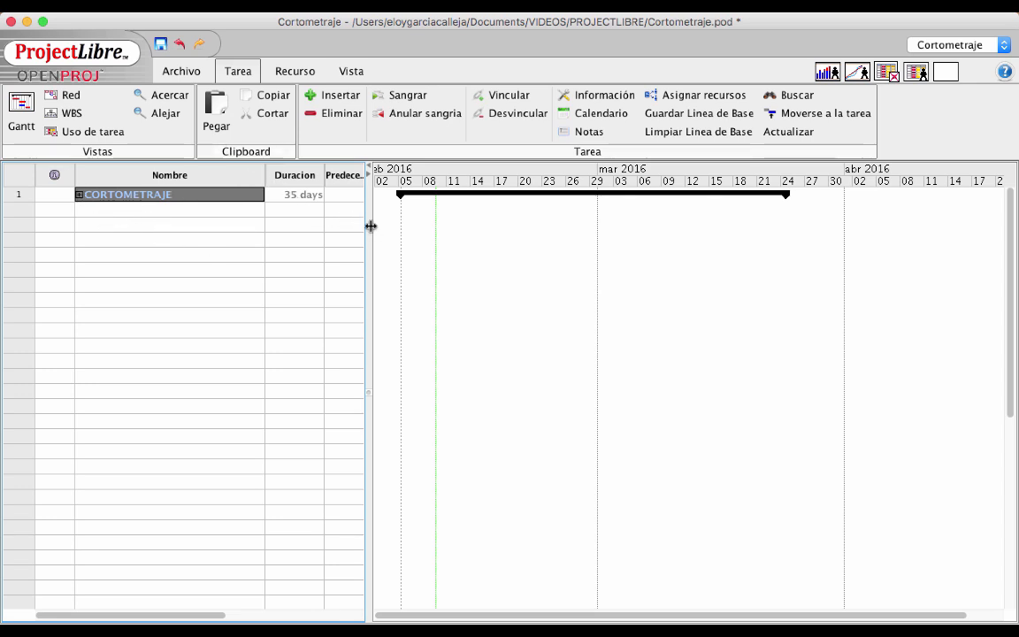
pyautogui.moveTo(370, 227); pyautogui.dragTo(598, 227)
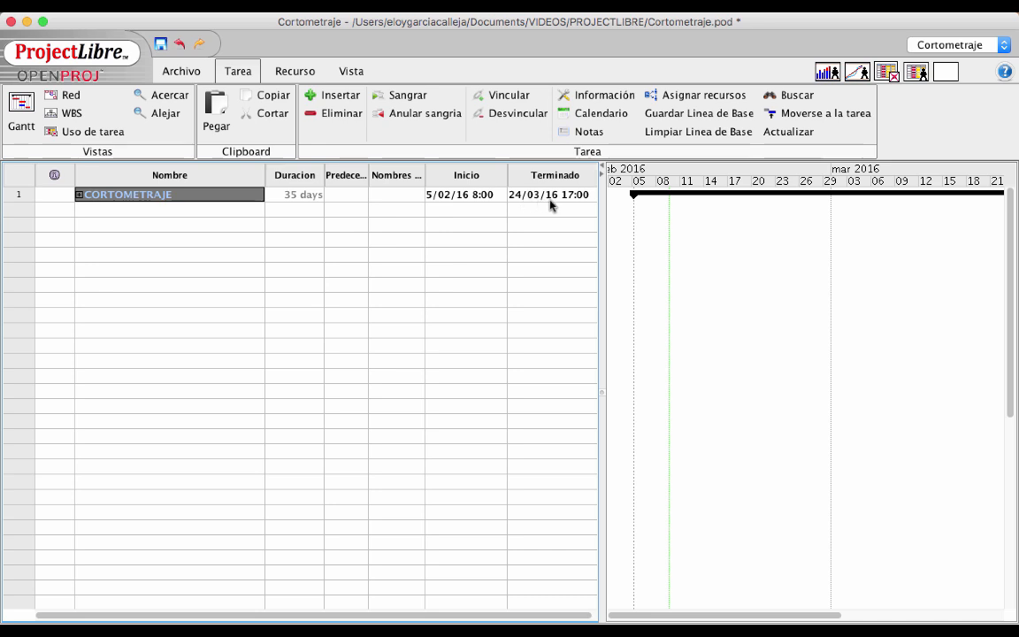
pyautogui.moveTo(542, 196); pyautogui.dragTo(345, 226)
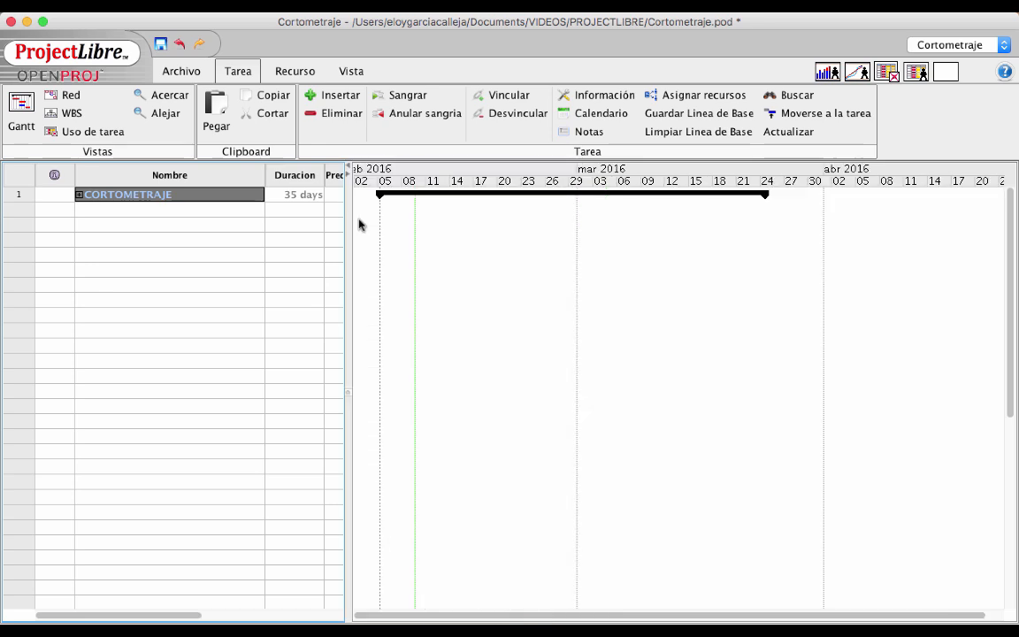
# Expand CORTOMETRAJE and toggle the RODAJE, POSTPRODUCCIÓN and PRE-PRODUCCIÓN outlines
pyautogui.click(79, 193)
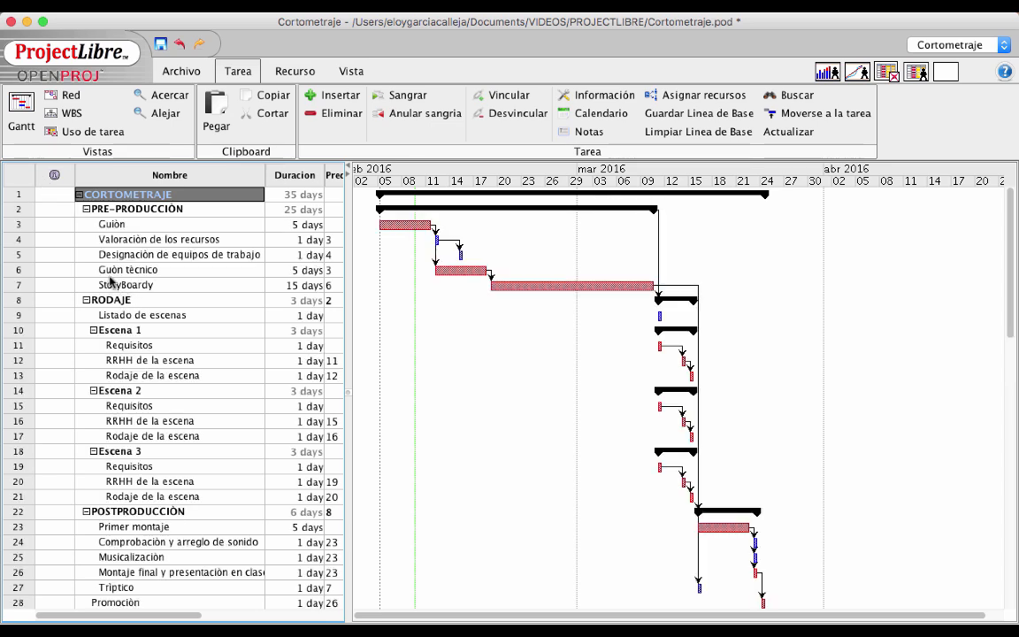
pyautogui.click(85, 301)
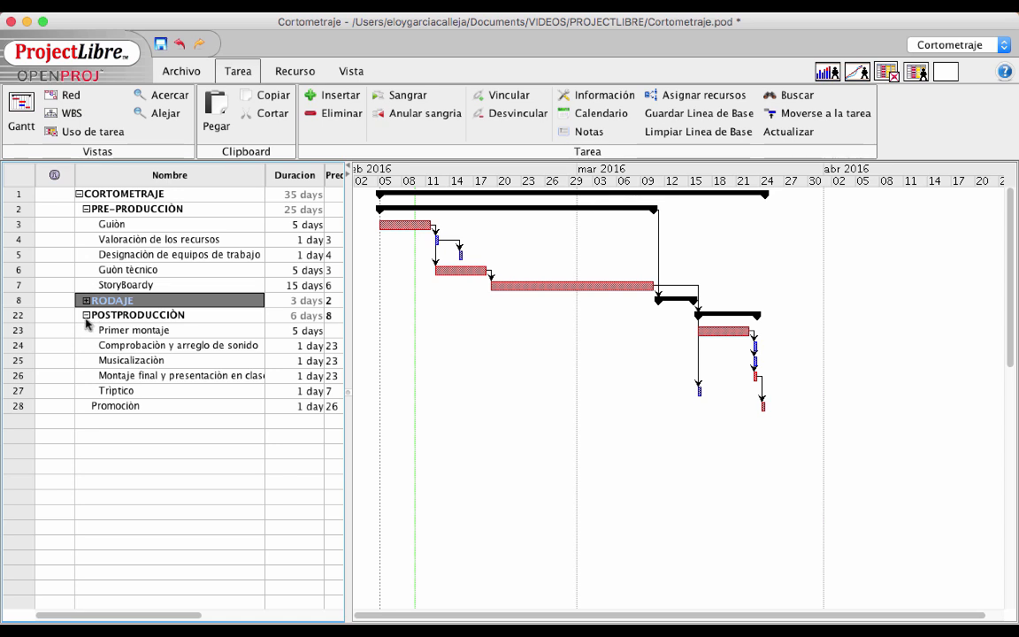
pyautogui.click(86, 315)
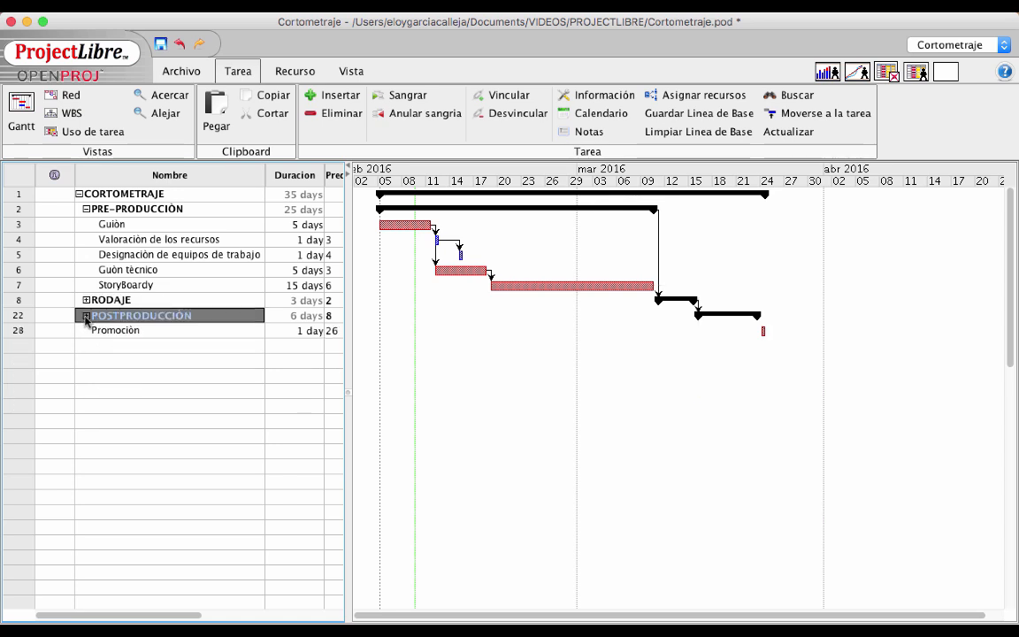
pyautogui.click(85, 209)
pyautogui.click(113, 282)
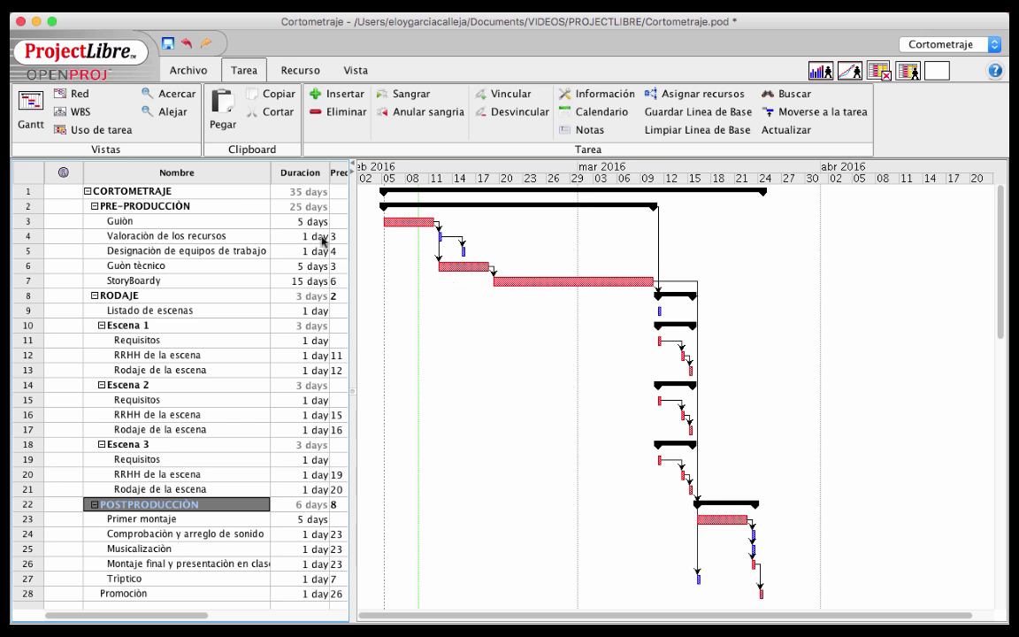
# Open the Recursos sheet listing the three people and the Càmara Video material resource
pyautogui.click(292, 79)
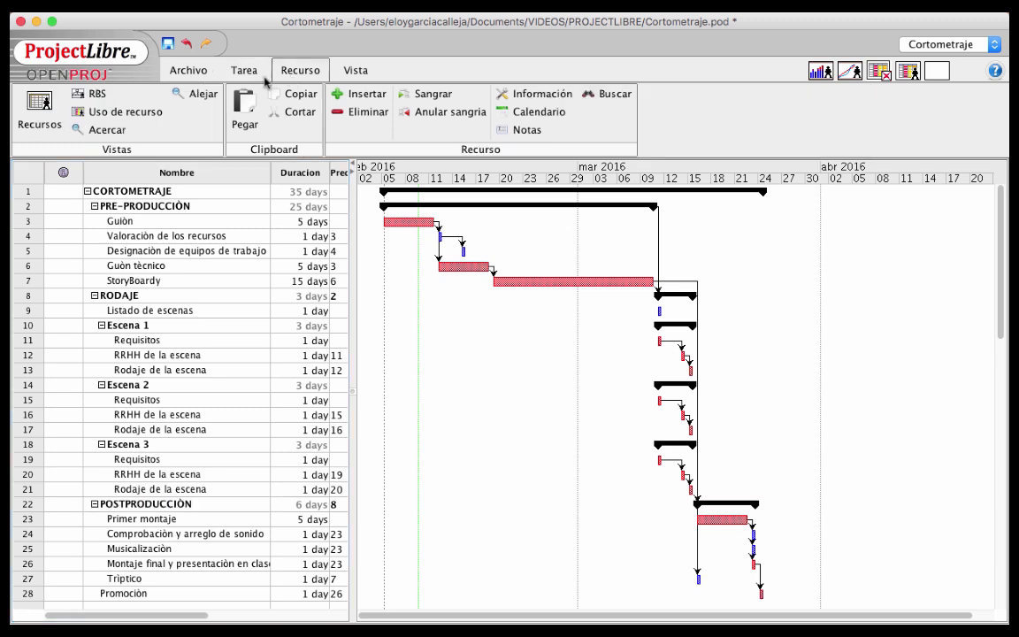
pyautogui.click(38, 115)
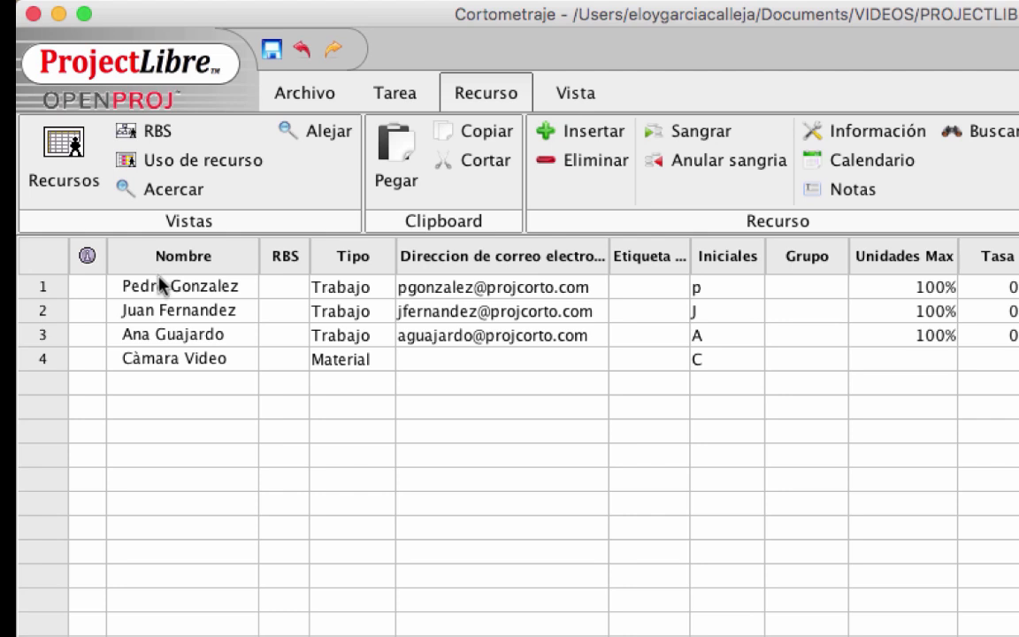
pyautogui.click(342, 409)
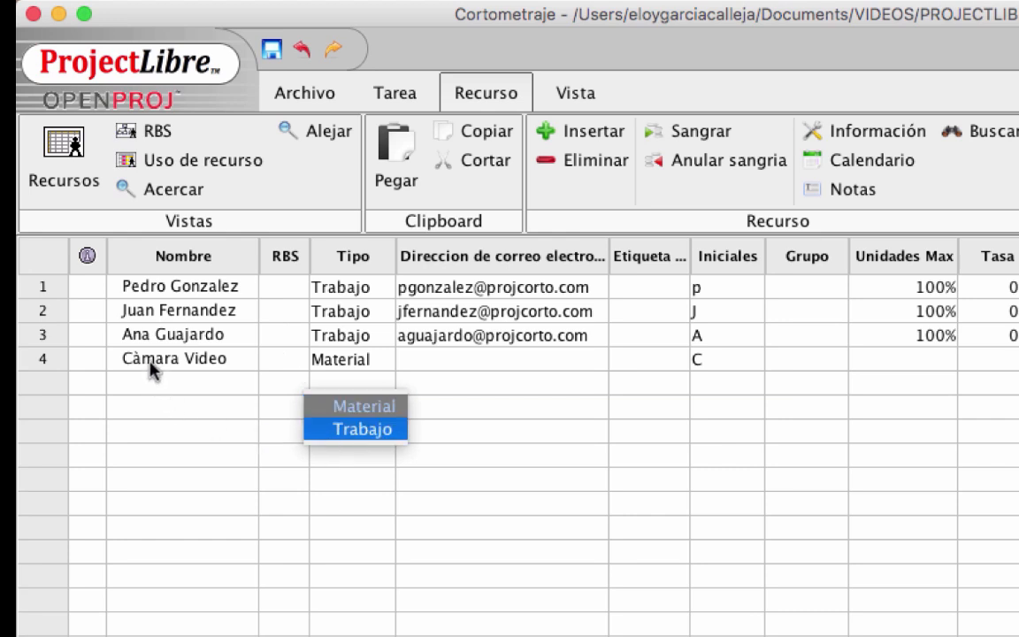
pyautogui.click(506, 411)
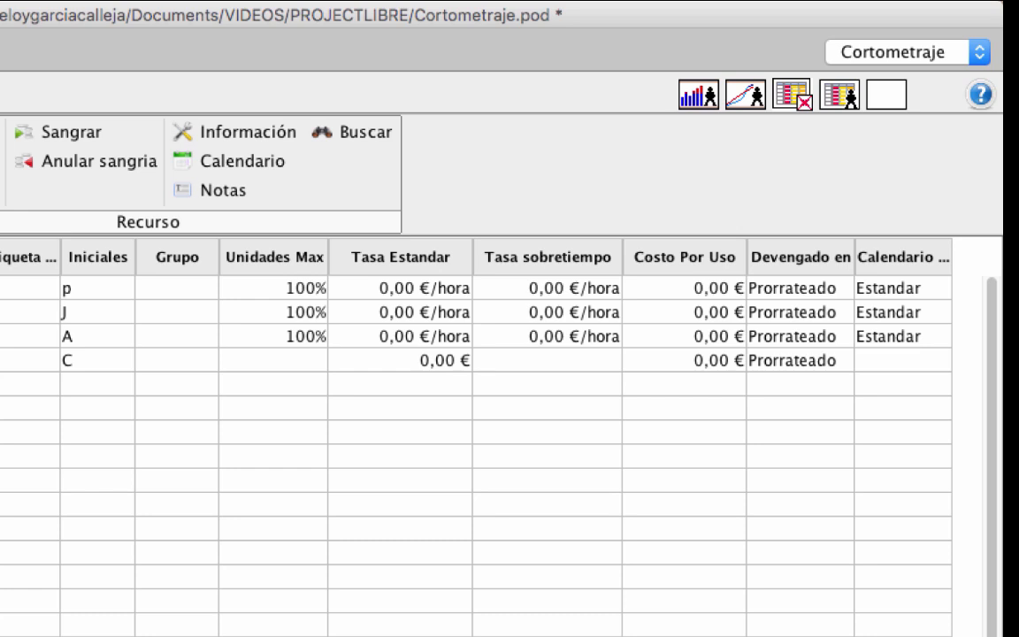
# Set the Calendario of the Trabajo resources to the Estandar base calendar in the resource sheet
pyautogui.click(785, 390)
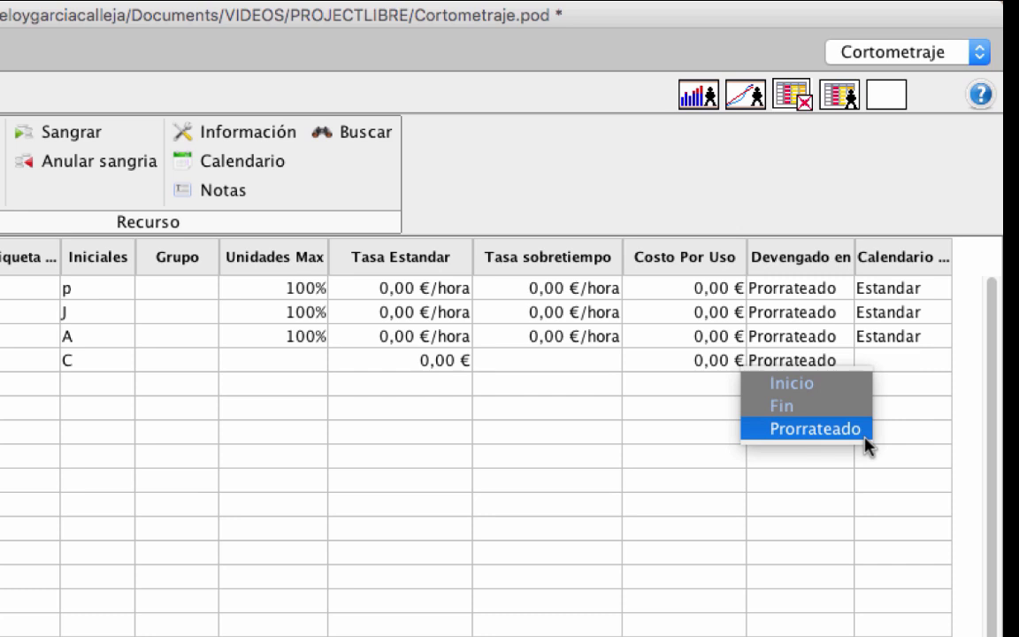
pyautogui.click(914, 384)
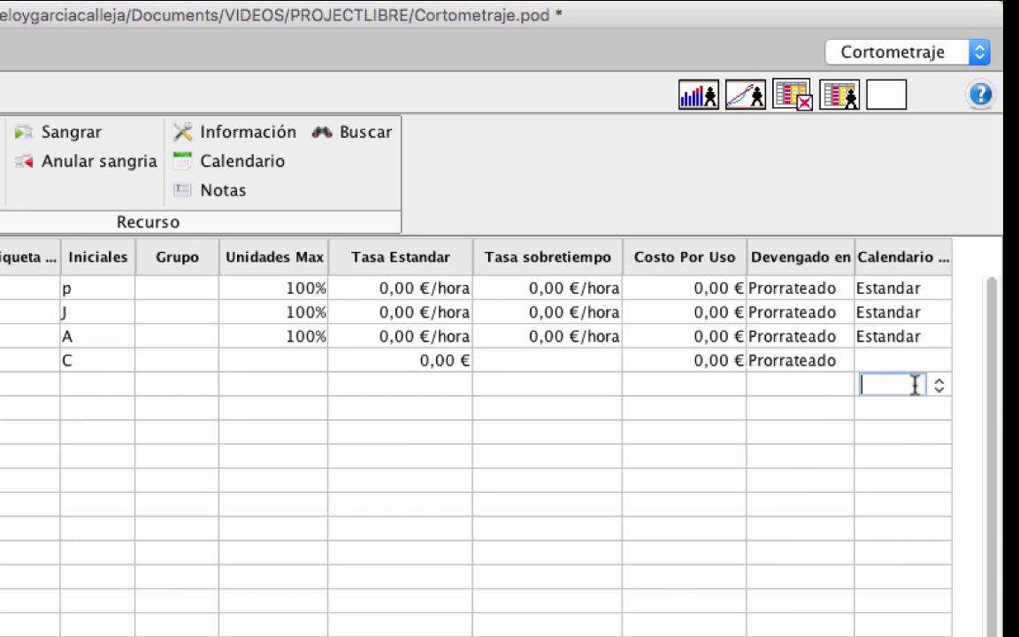
pyautogui.click(937, 387)
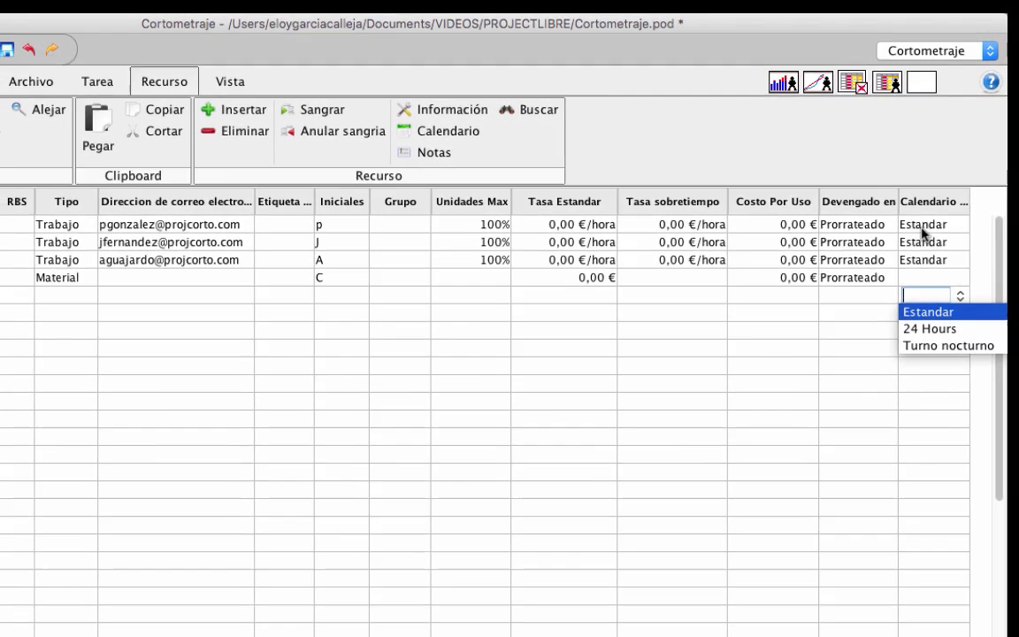
pyautogui.click(921, 227)
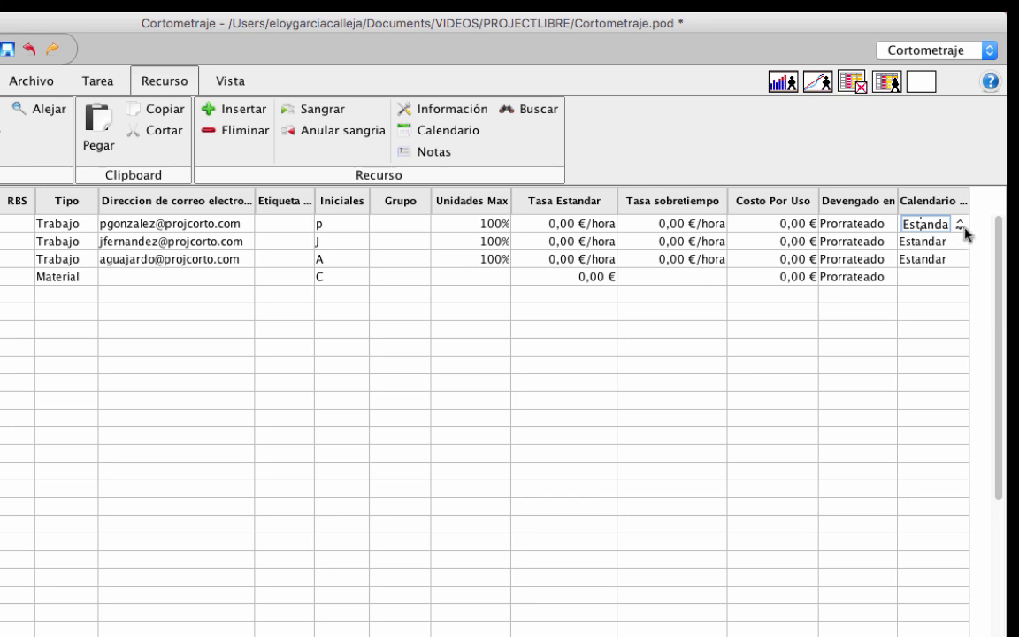
pyautogui.click(465, 132)
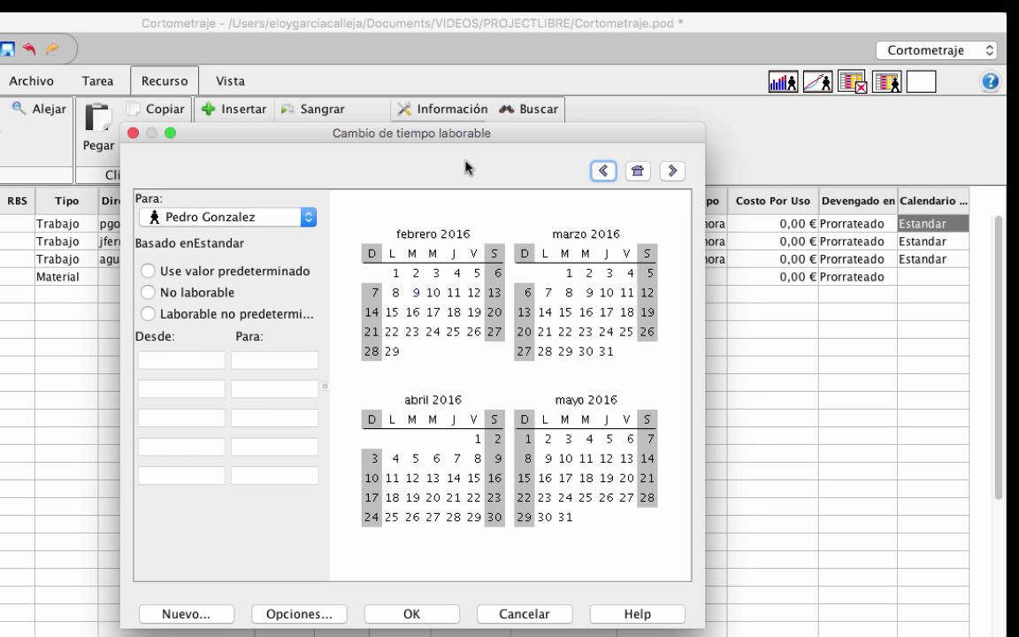
pyautogui.click(134, 133)
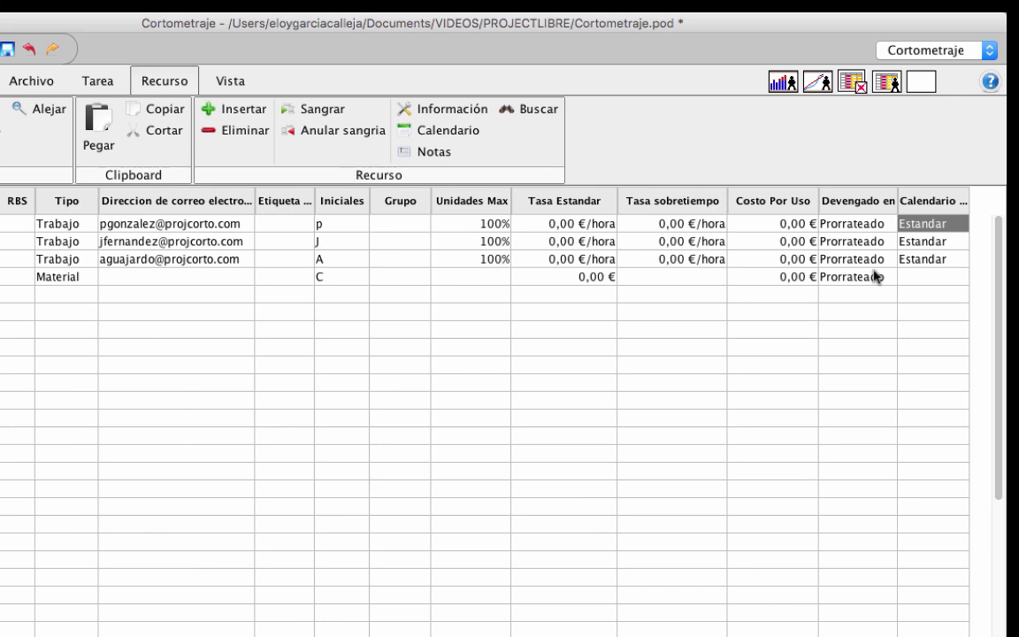
pyautogui.click(928, 260)
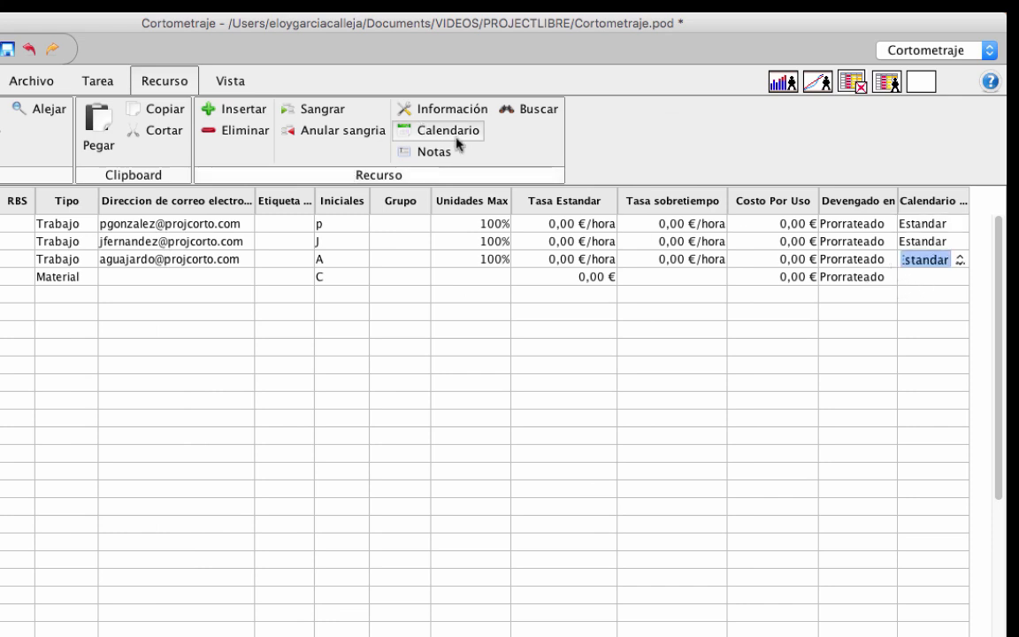
pyautogui.click(450, 134)
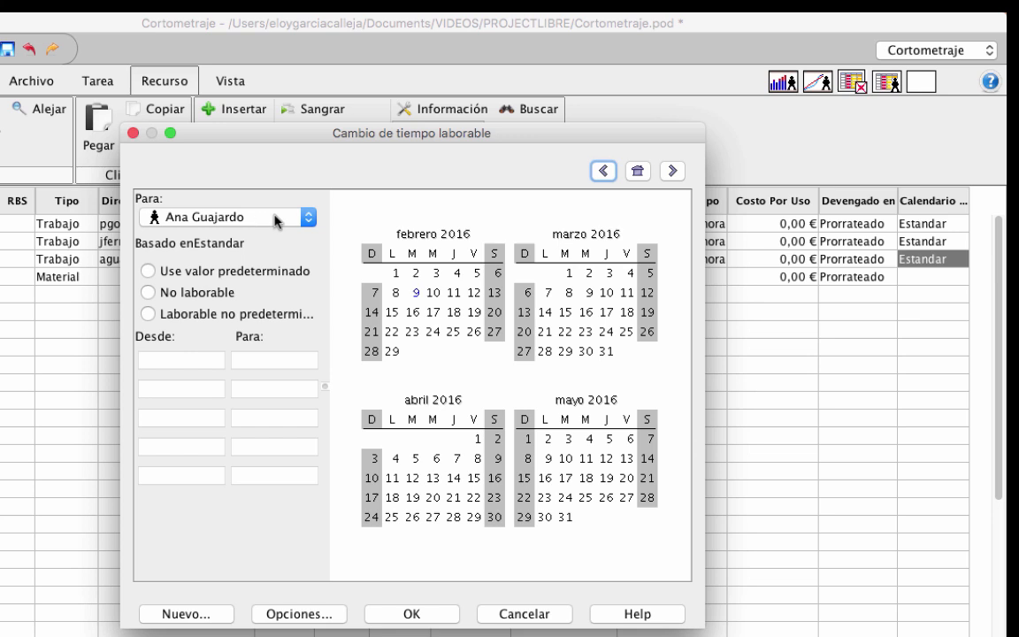
pyautogui.click(410, 614)
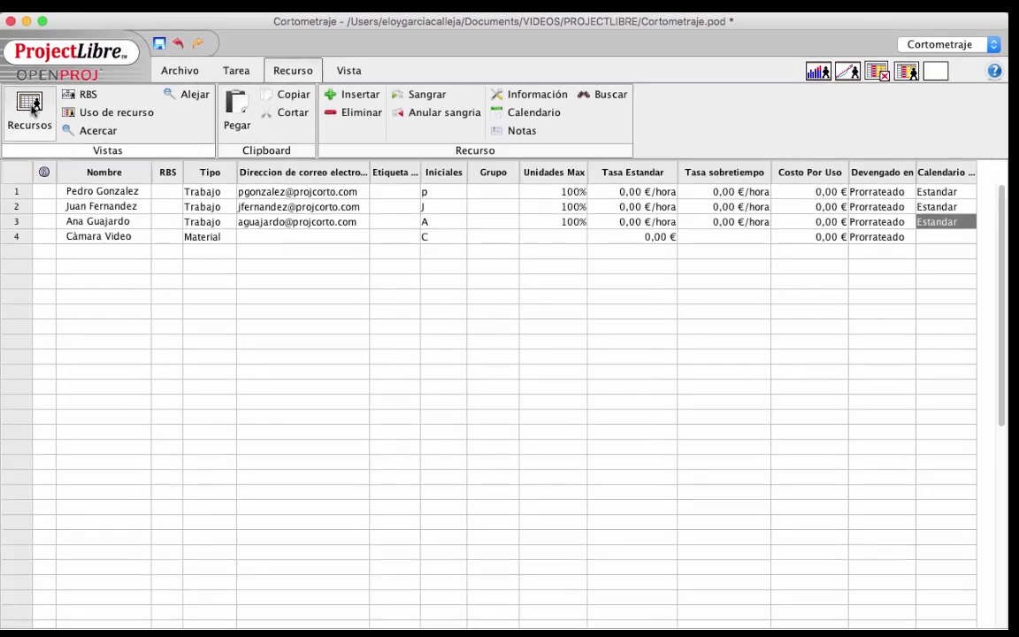
# Switch from the resource sheet back to the Gantt view of the Cortometraje tasks
pyautogui.click(230, 78)
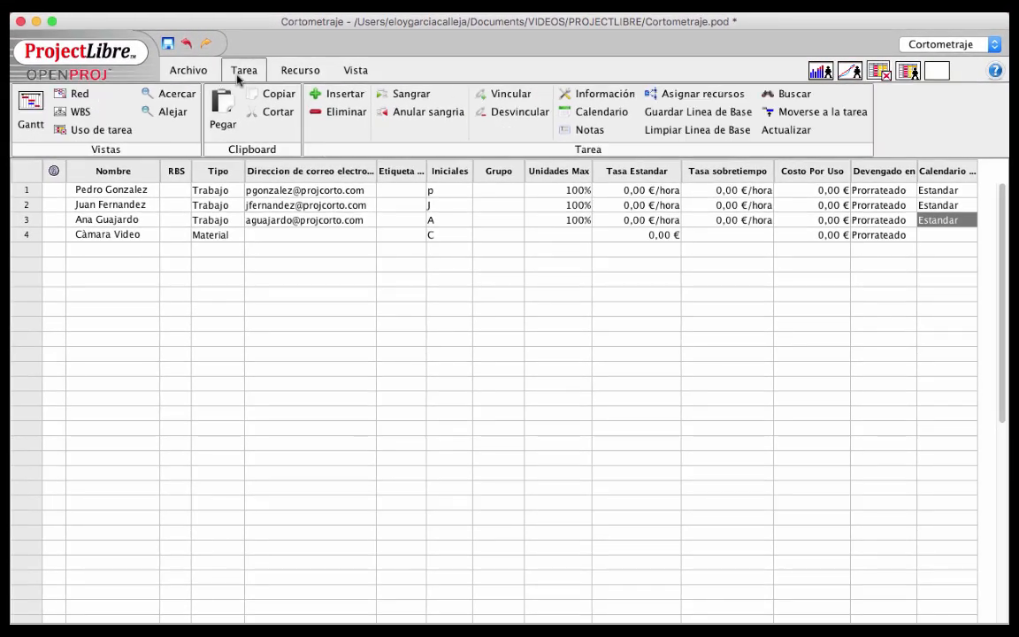
pyautogui.click(27, 106)
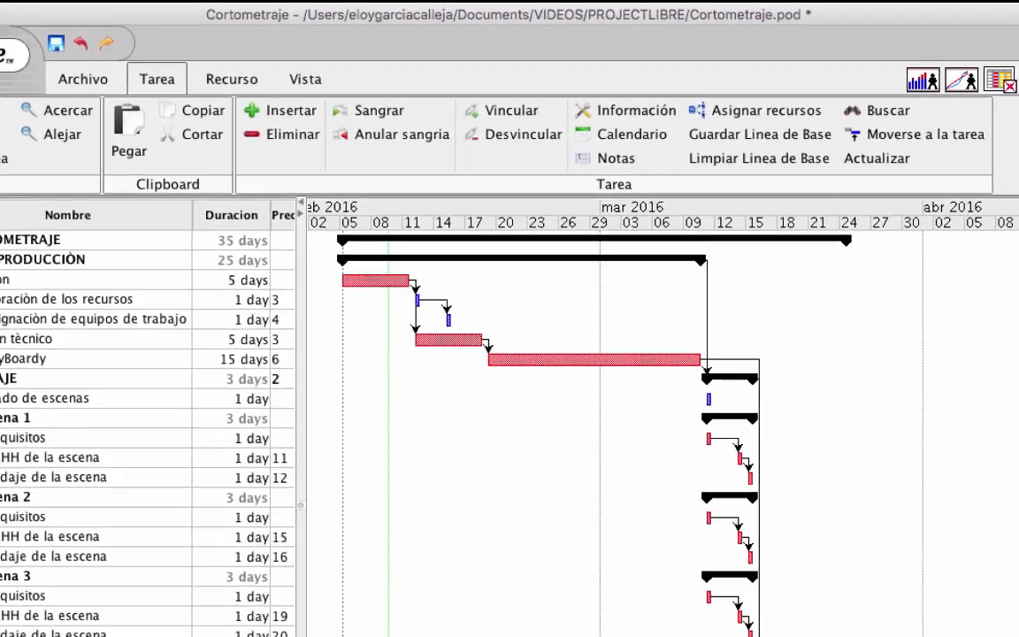
# Open Guiòn's task information, confirm it has no predecessors, and close it
pyautogui.doubleClick(27, 265)
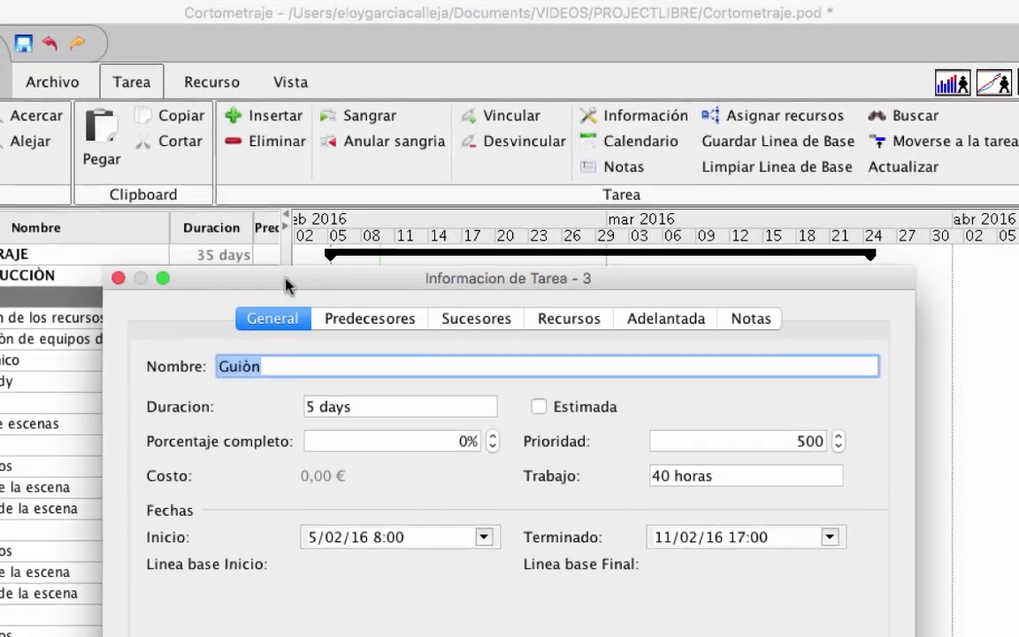
pyautogui.moveTo(284, 278); pyautogui.dragTo(281, 70)
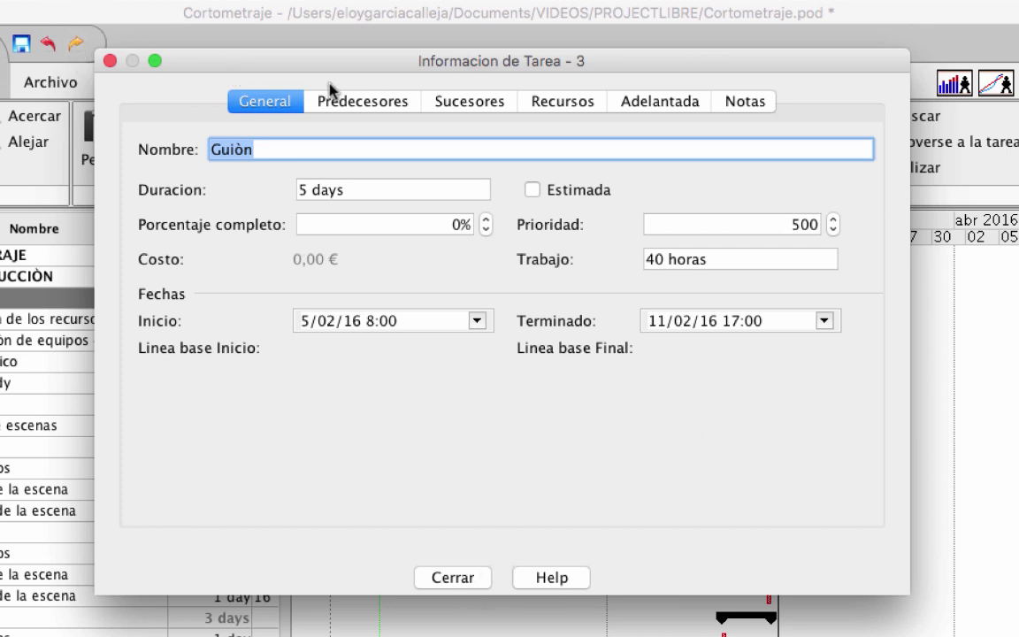
pyautogui.click(376, 106)
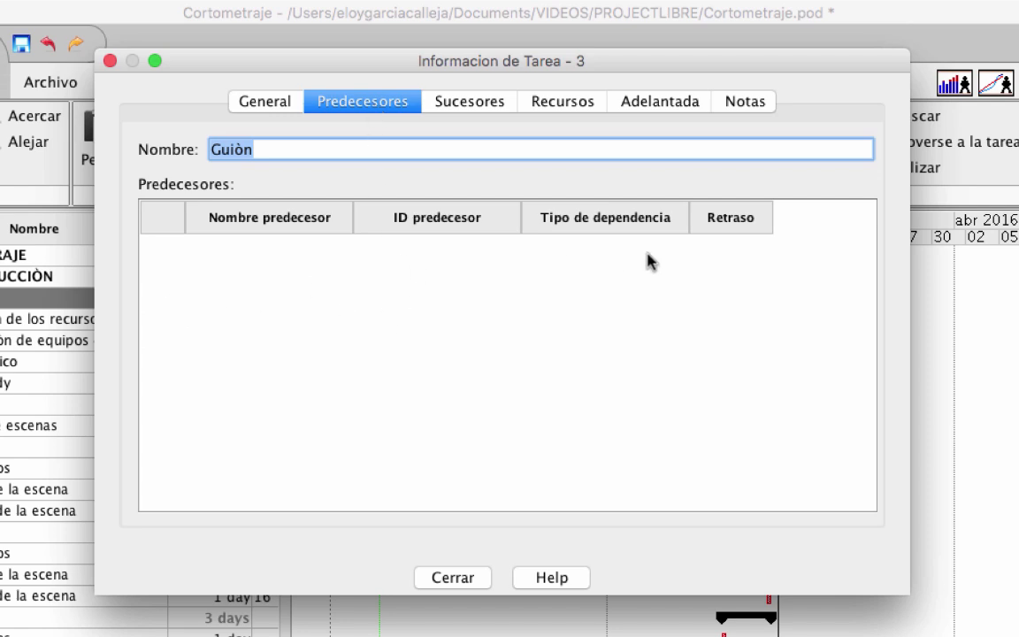
pyautogui.click(111, 61)
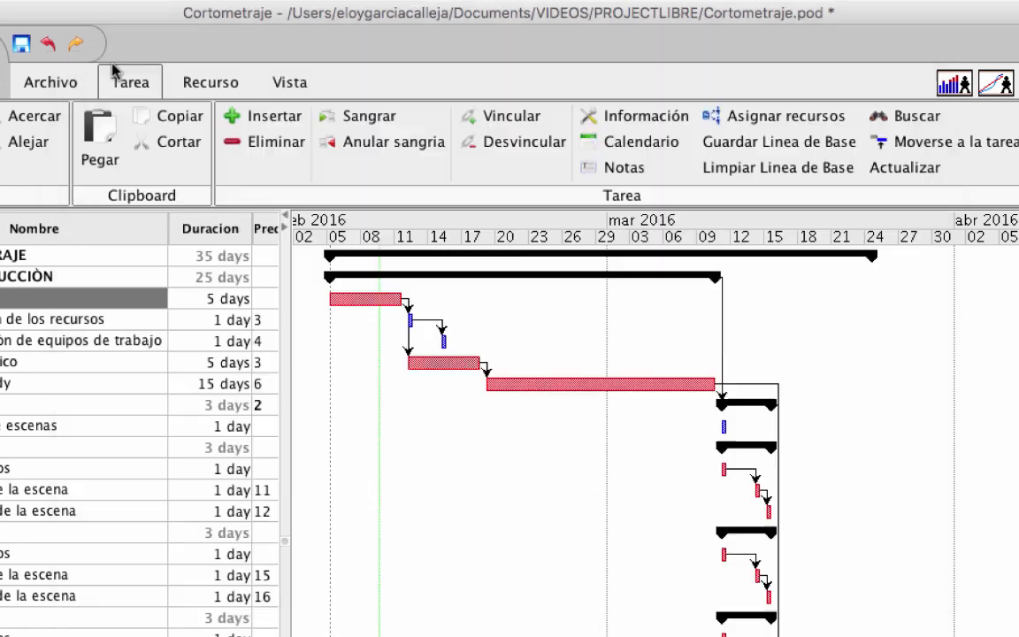
pyautogui.doubleClick(4, 320)
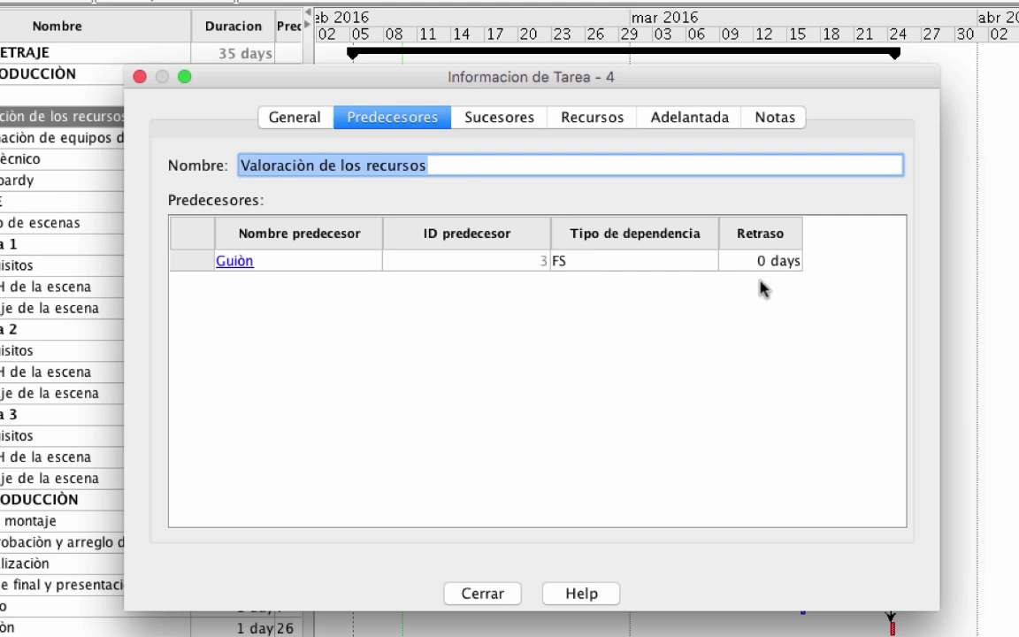
pyautogui.click(139, 77)
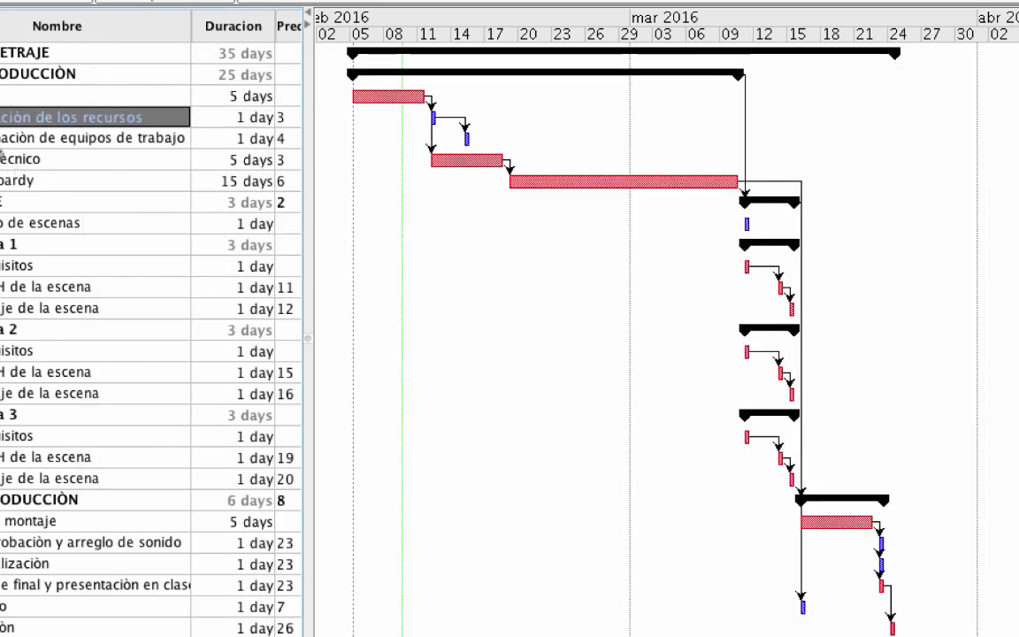
pyautogui.click(2, 96)
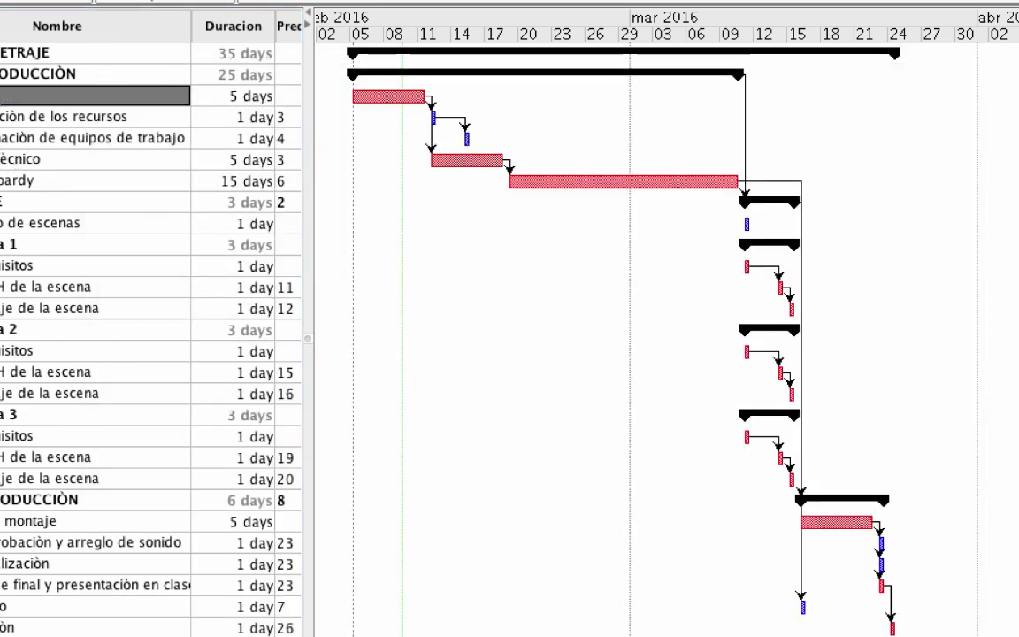
# Open Guiòn's task details, review its successors (tasks 4 and 6), and show its empty Recursos list
pyautogui.doubleClick(3, 96)
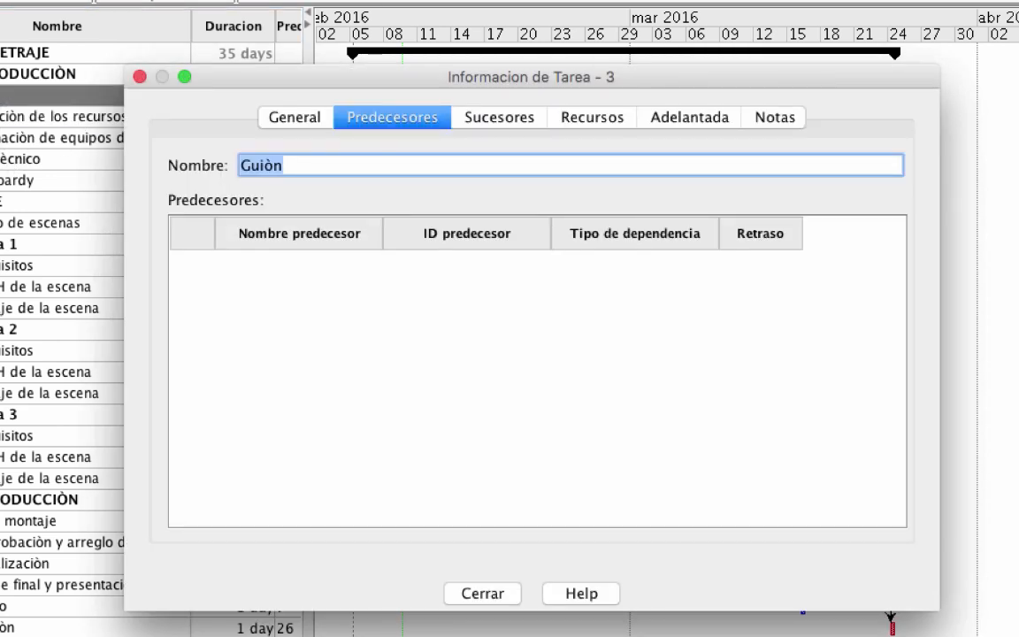
pyautogui.click(505, 124)
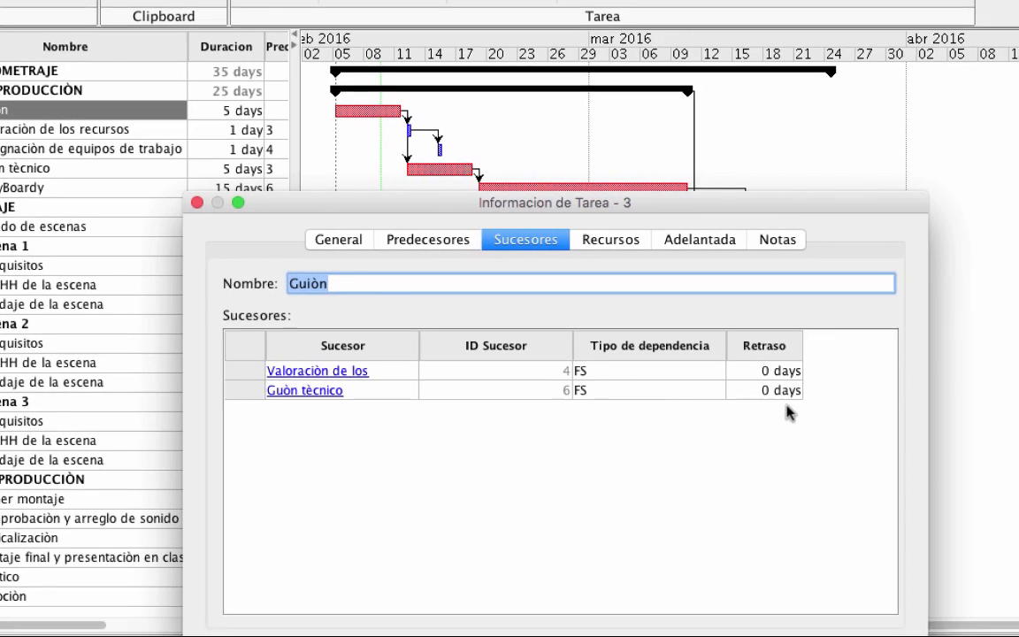
pyautogui.click(602, 241)
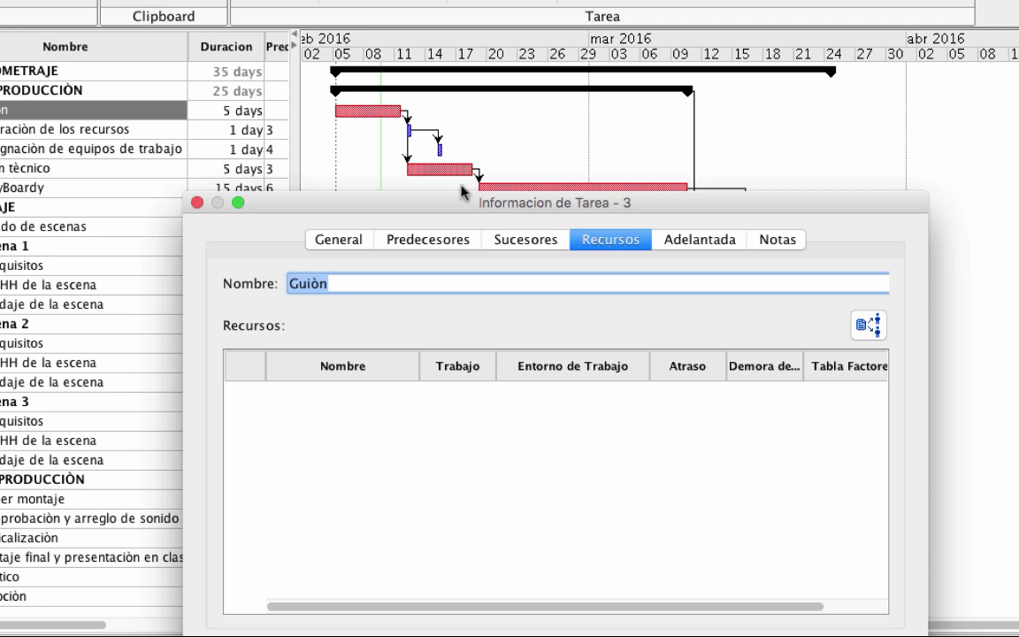
# Assign the first person resource to Guiòn at 100% and close Asignar Recursos
pyautogui.click(863, 329)
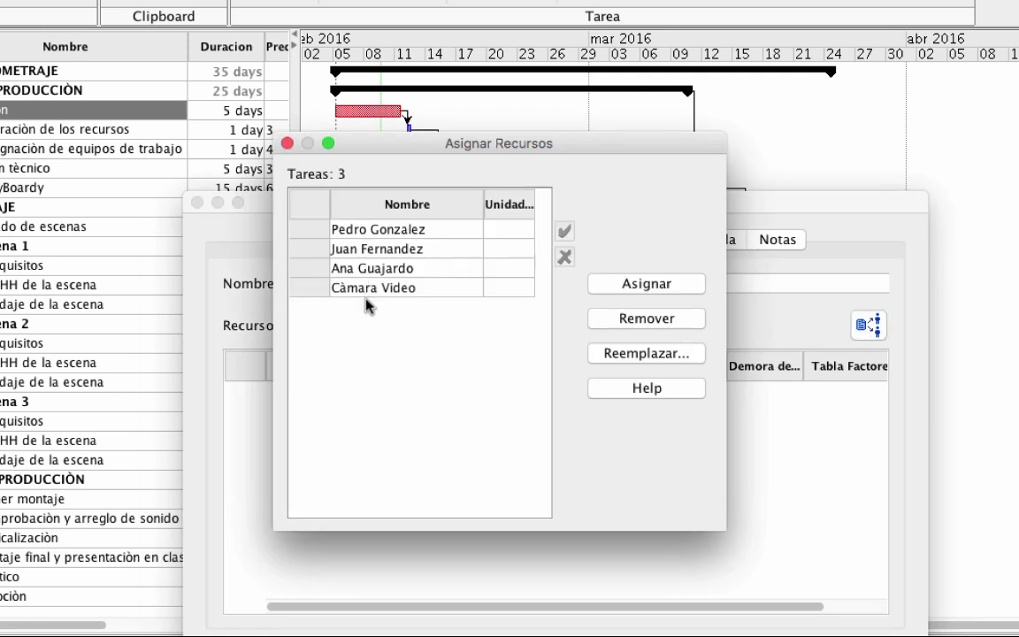
pyautogui.click(362, 232)
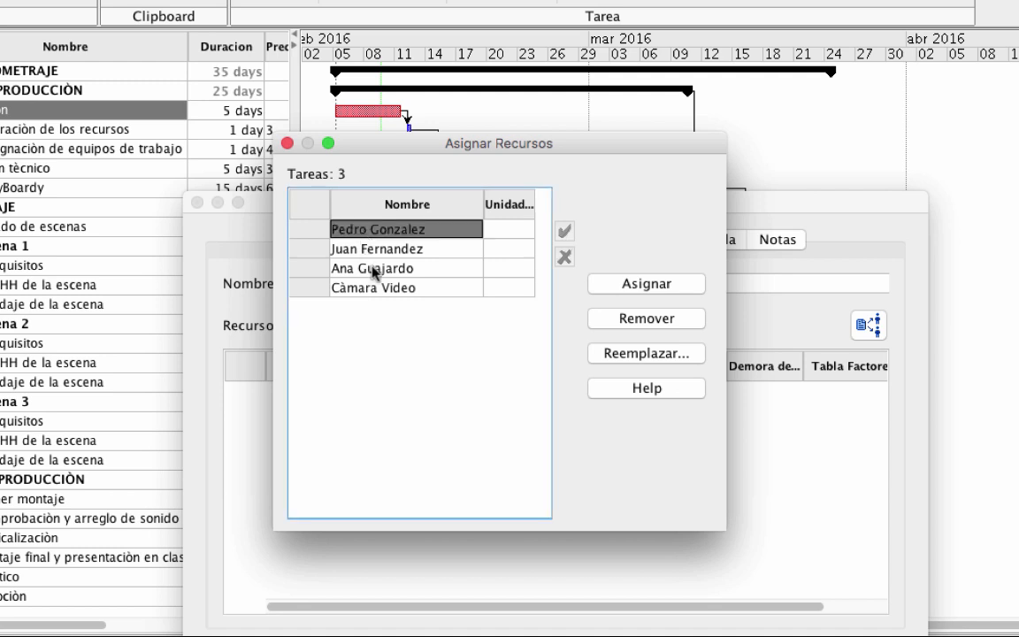
pyautogui.click(656, 287)
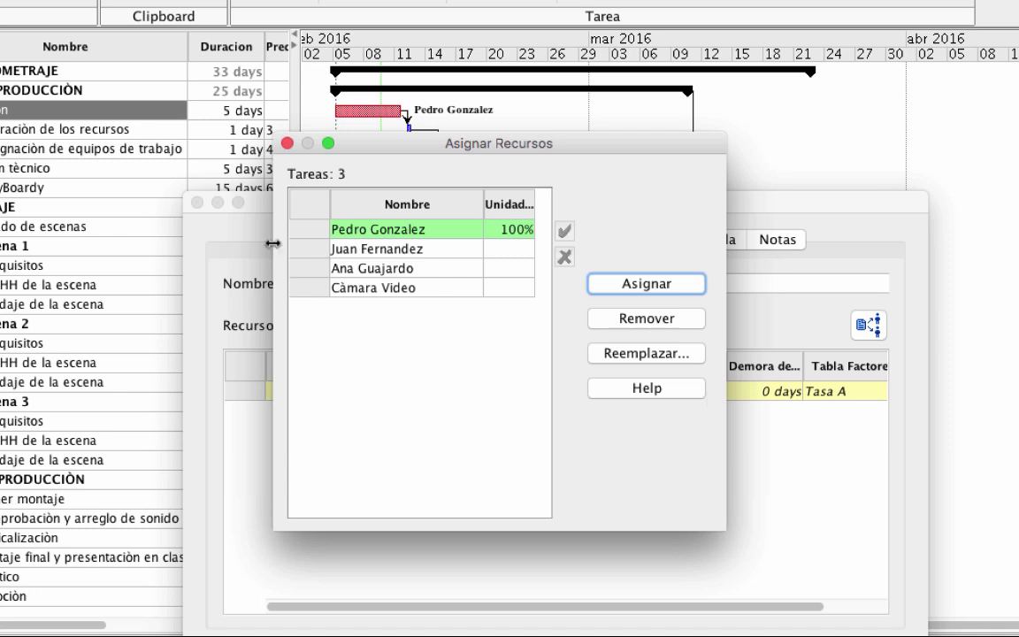
pyautogui.click(287, 143)
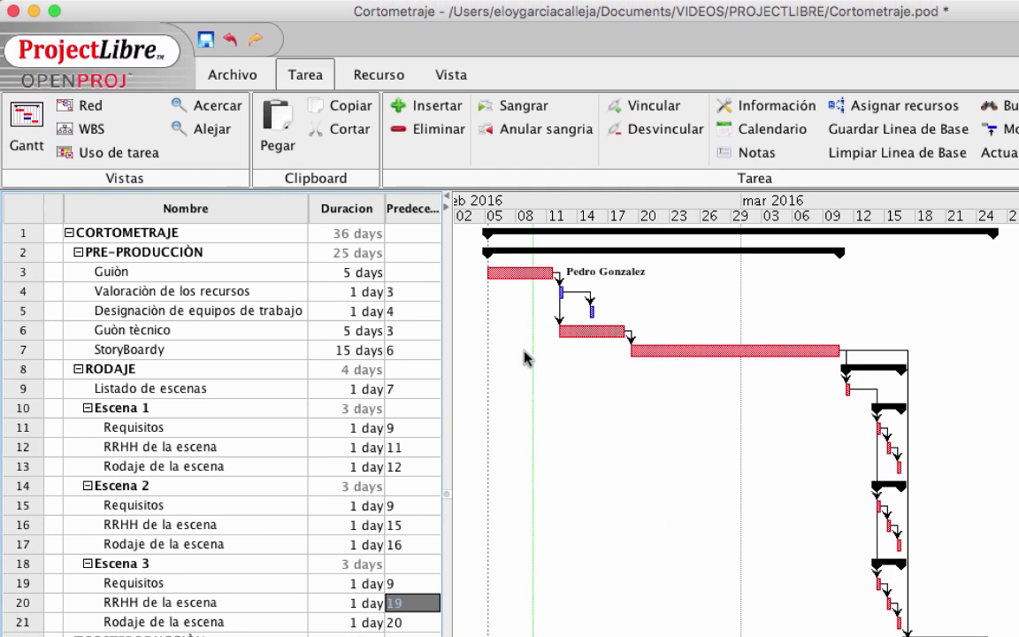
# Assign the second person to Valoraciòn de los recursos and Designaciòn de equipos de trabajo
pyautogui.doubleClick(153, 292)
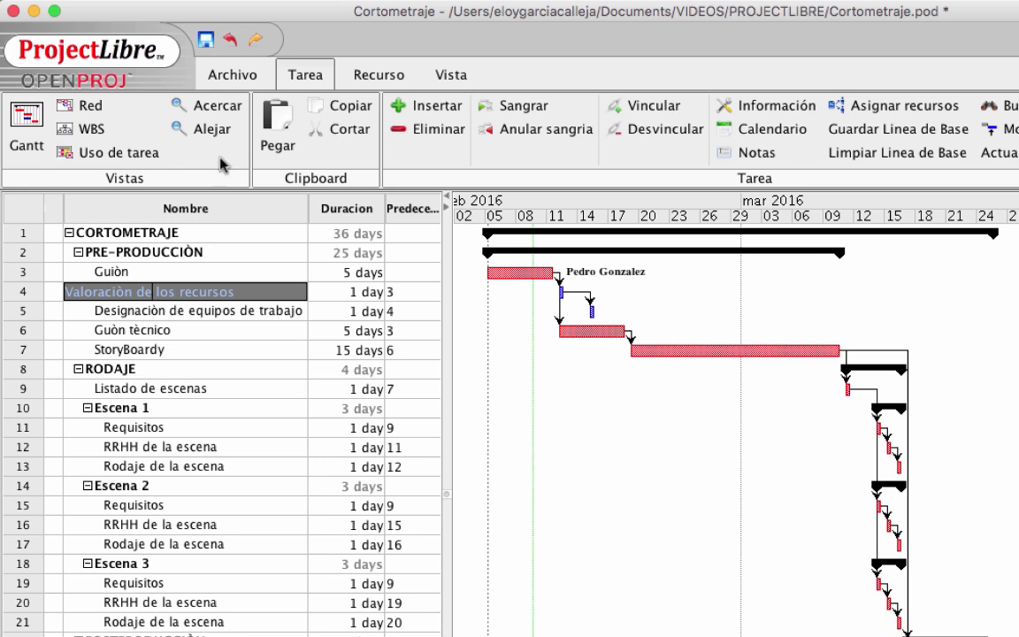
pyautogui.click(878, 105)
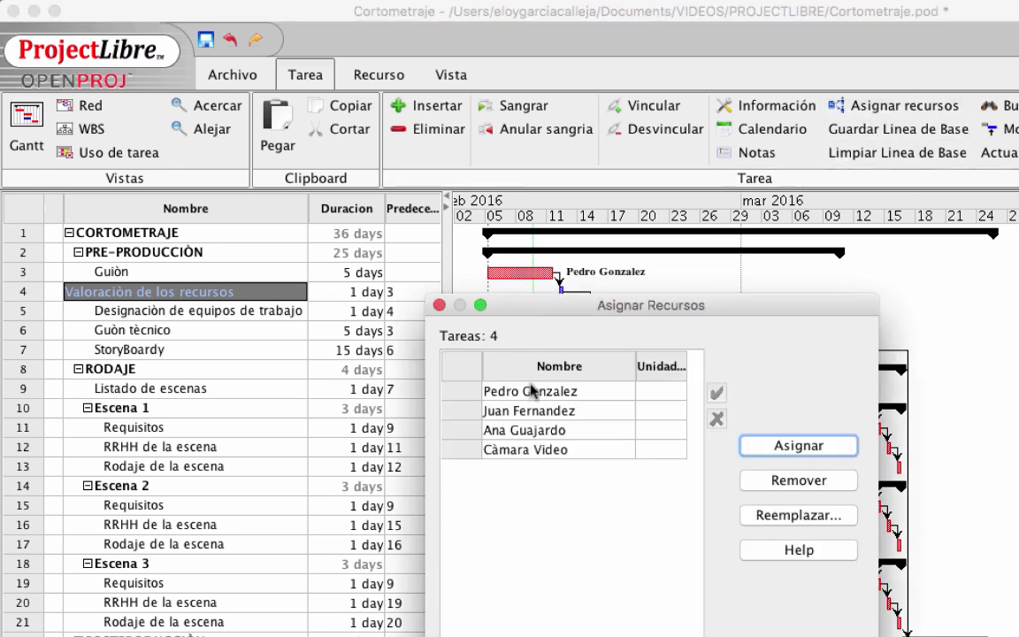
pyautogui.click(520, 413)
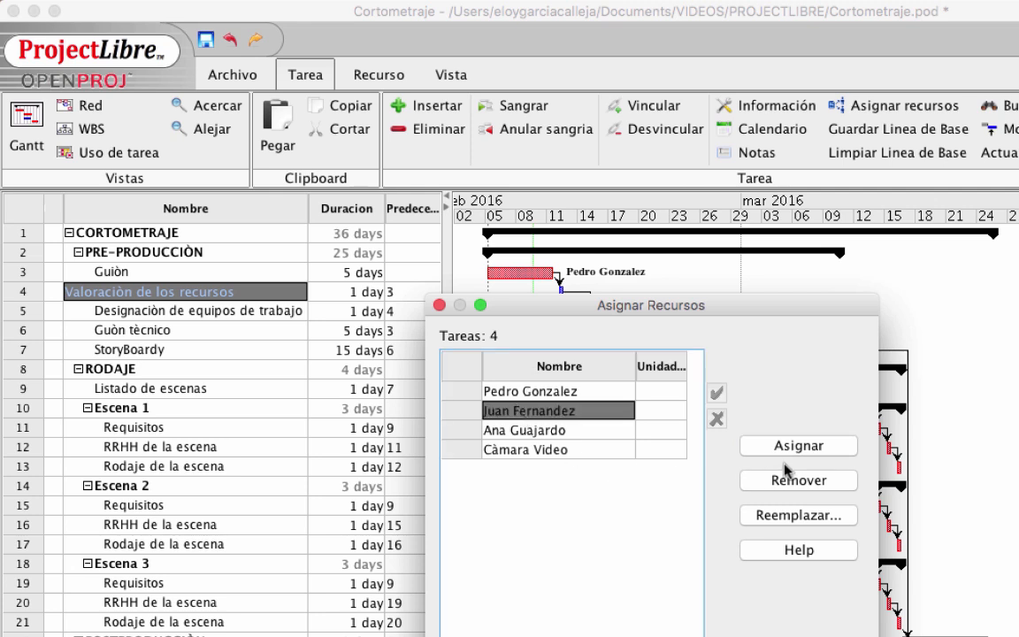
pyautogui.click(820, 453)
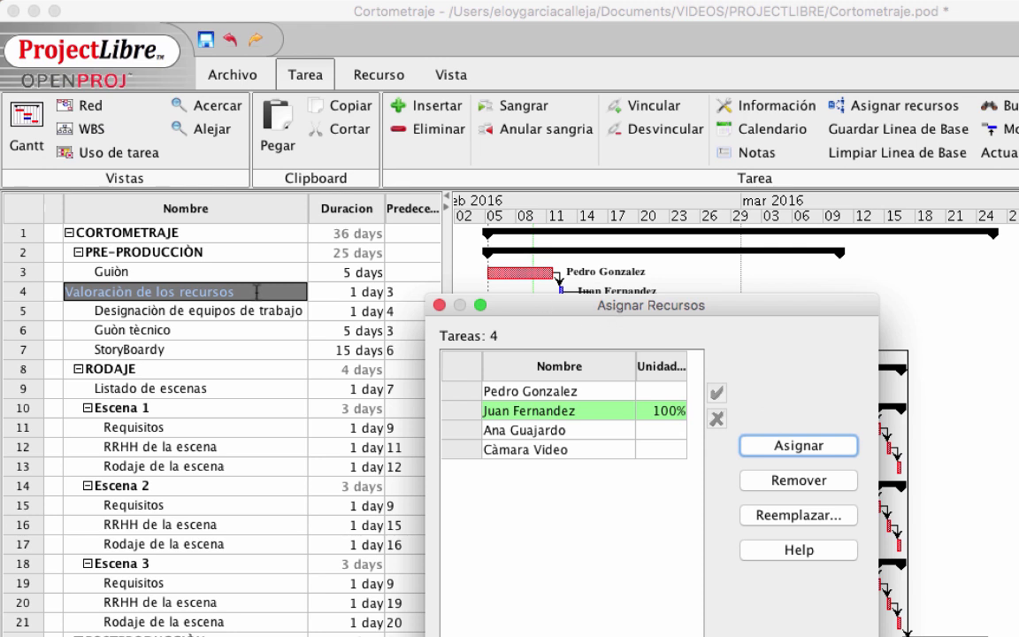
pyautogui.click(206, 318)
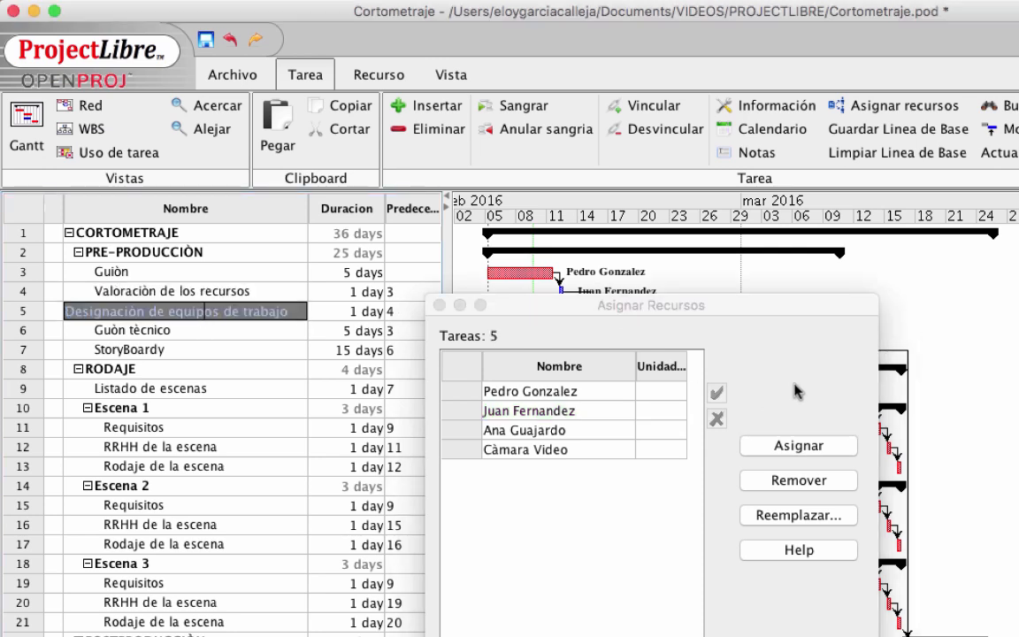
pyautogui.click(548, 410)
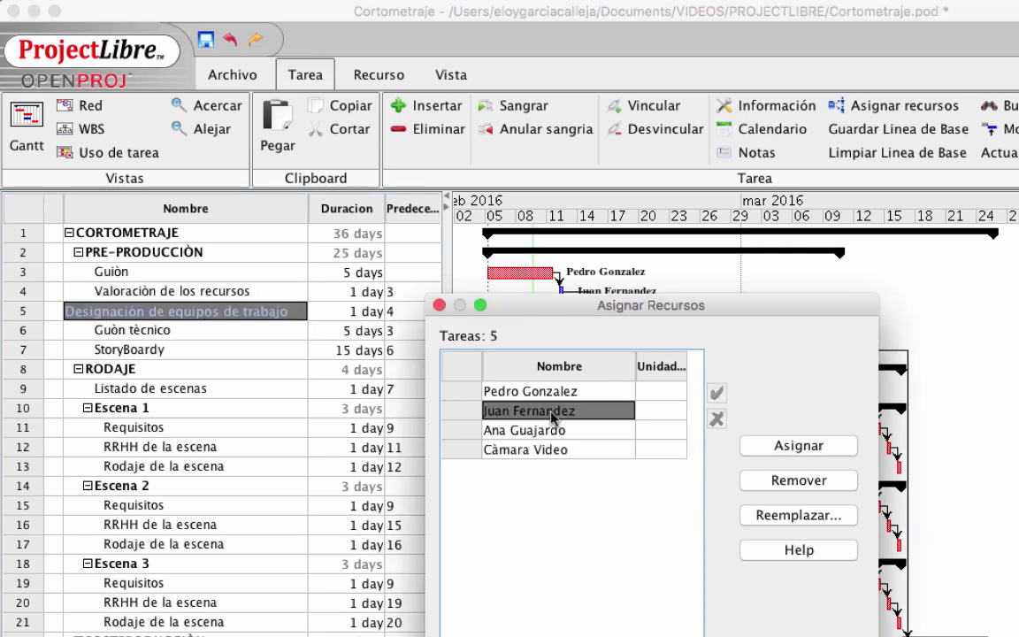
pyautogui.click(799, 445)
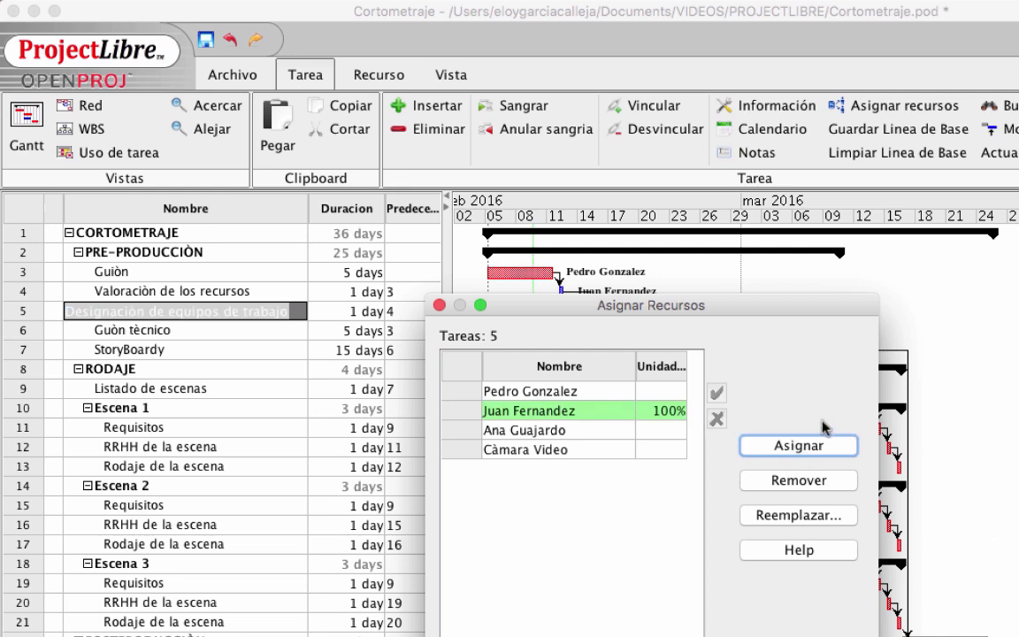
# Assign the third person to Guòn tècnico and close the assignment dialog
pyautogui.moveTo(519, 309); pyautogui.dragTo(880, 295)
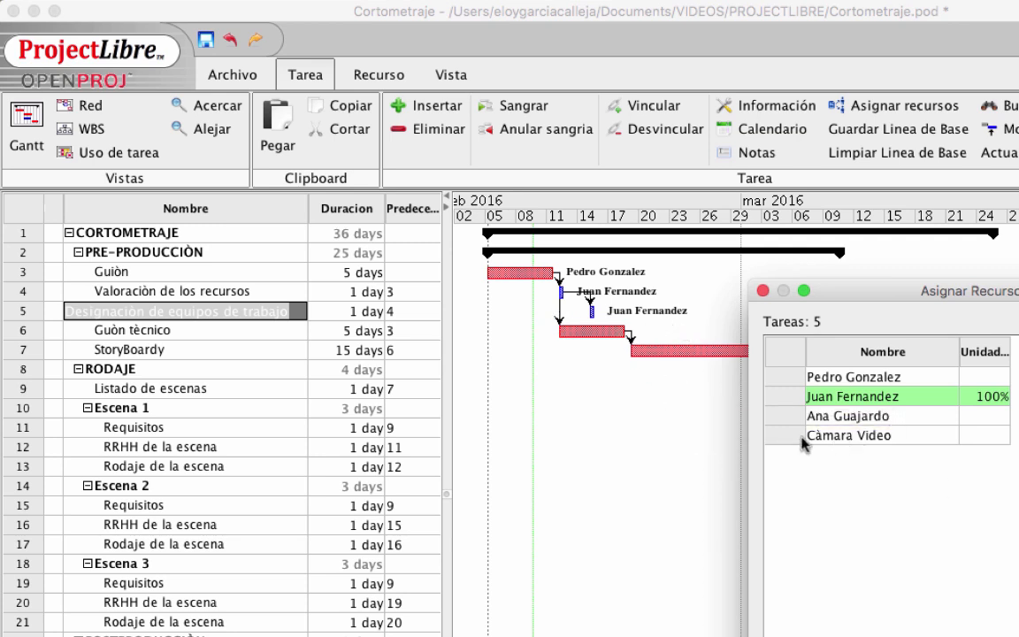
pyautogui.click(122, 330)
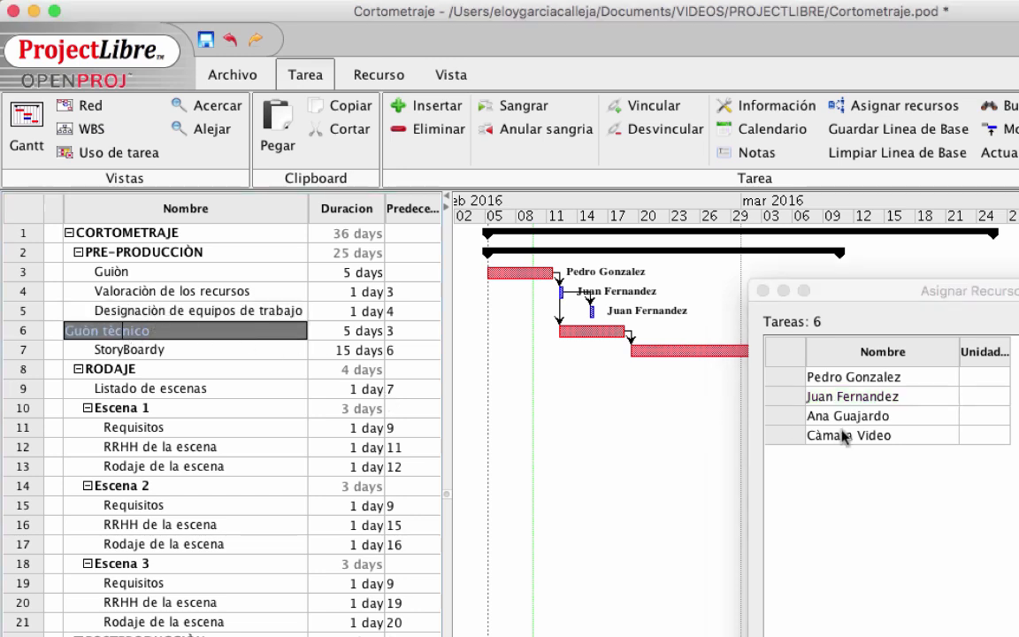
pyautogui.click(809, 416)
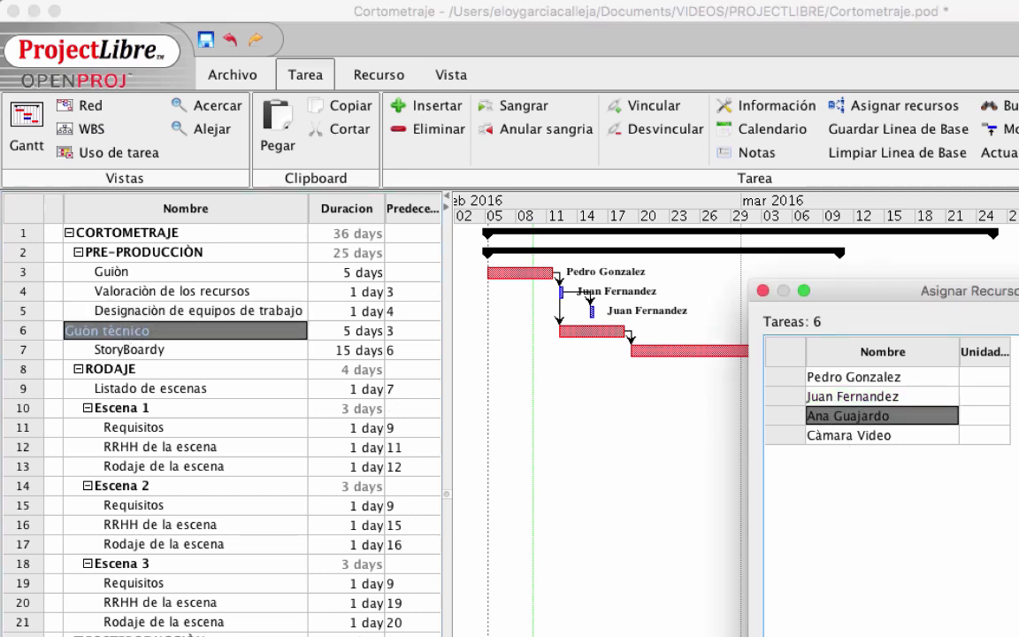
pyautogui.click(1015, 354)
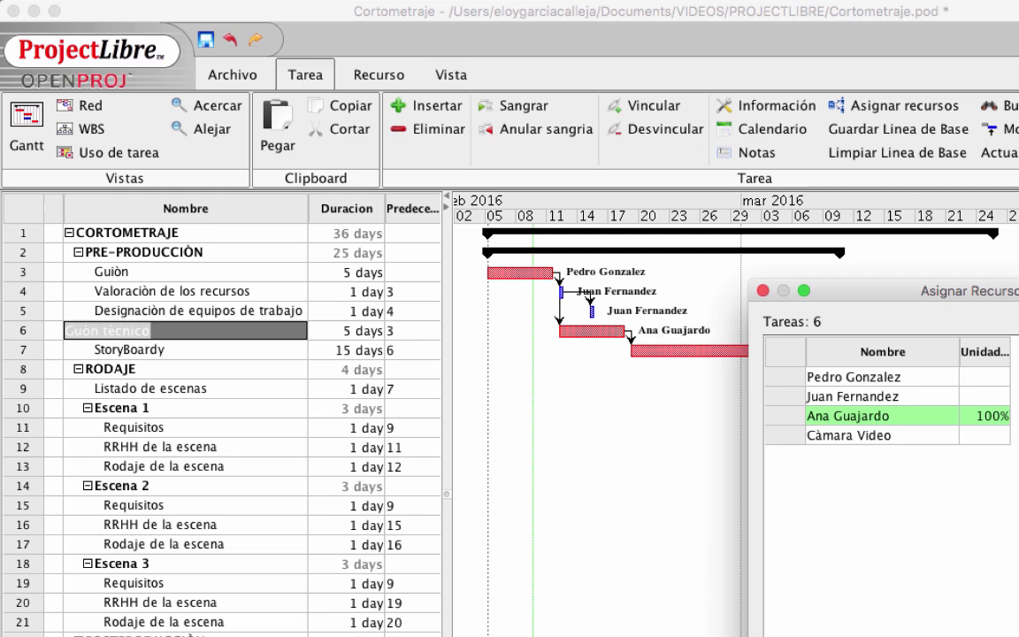
pyautogui.click(763, 291)
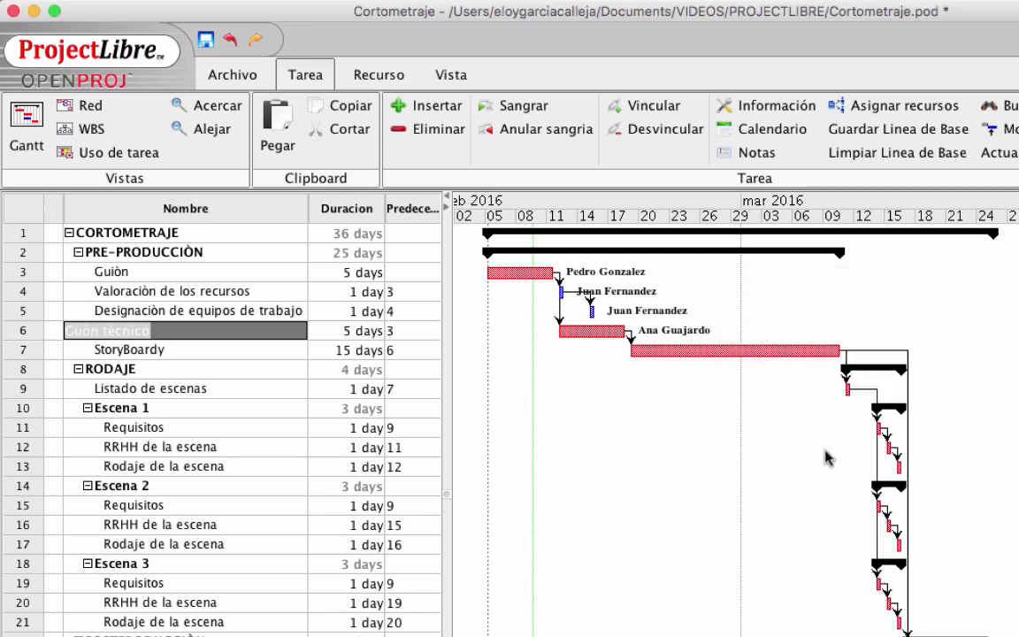